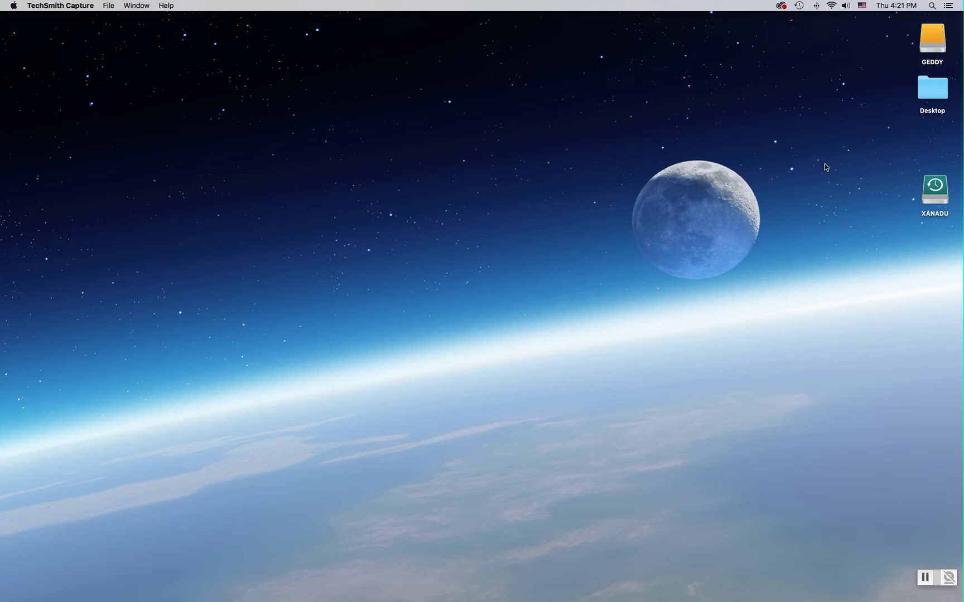
Step: On GEDDY, browse the personal folder's CameraFiles, Exports and Library subfolders, widening the window
double_click(938, 29)
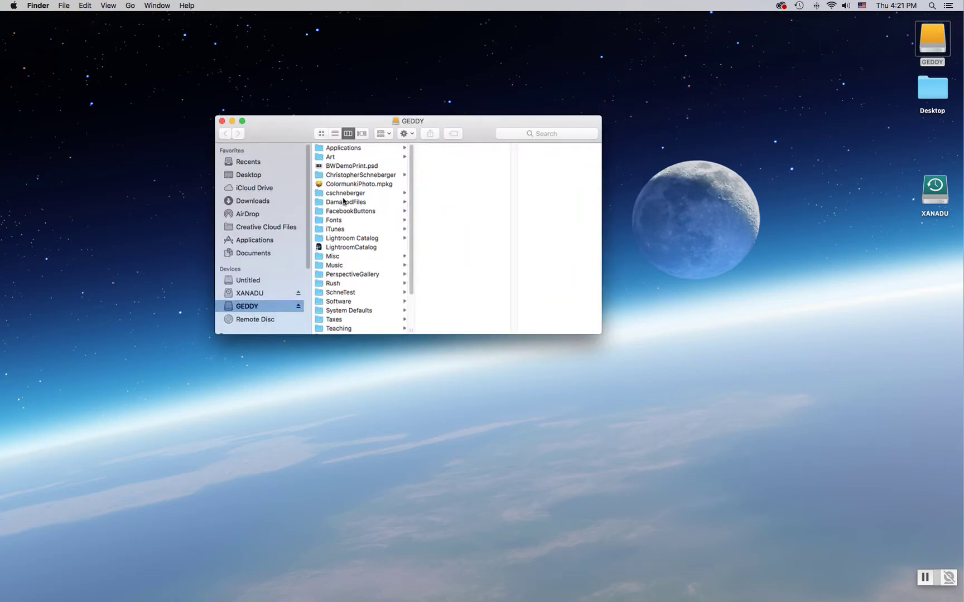
click(350, 176)
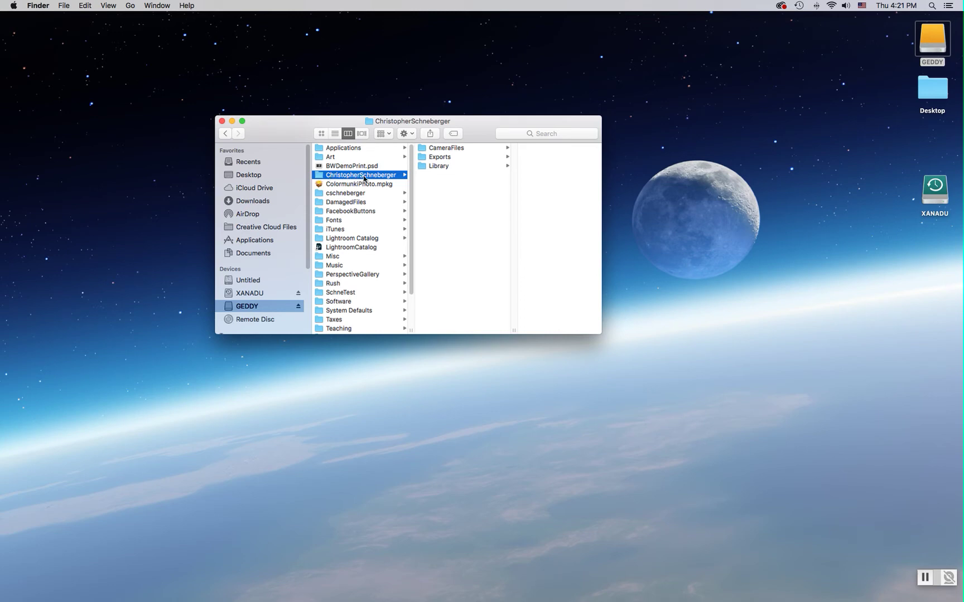
click(452, 148)
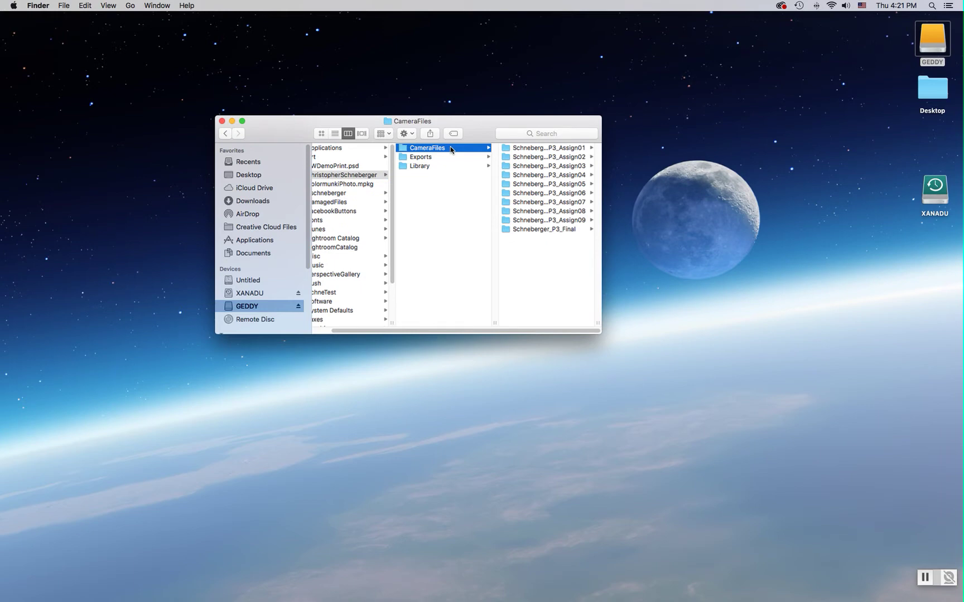
click(427, 159)
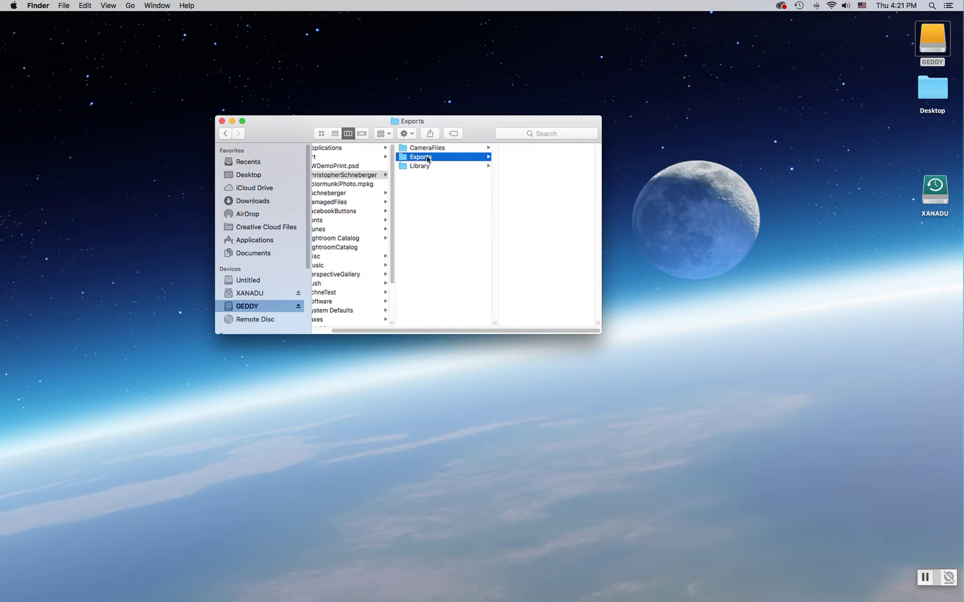
click(425, 167)
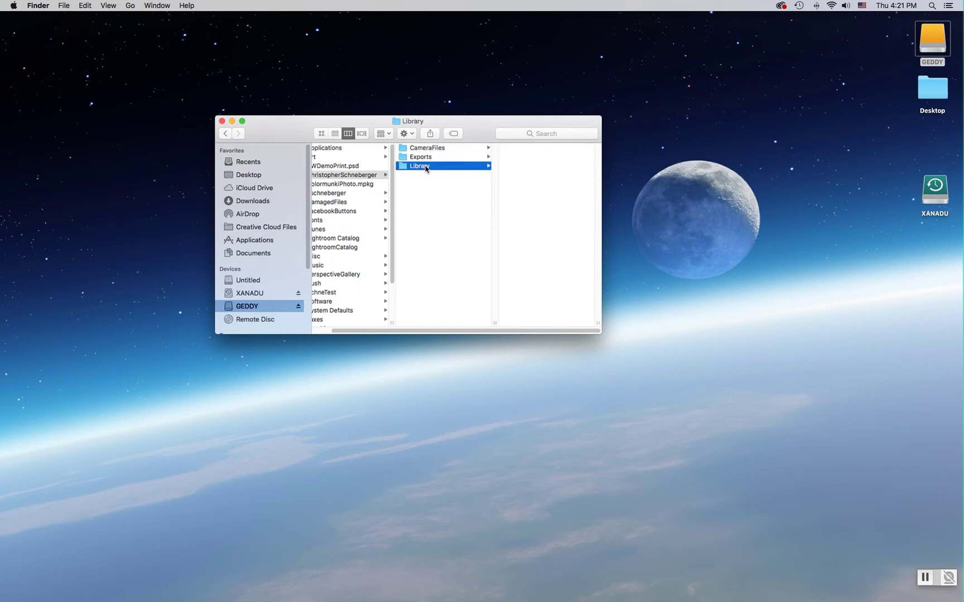
click(433, 149)
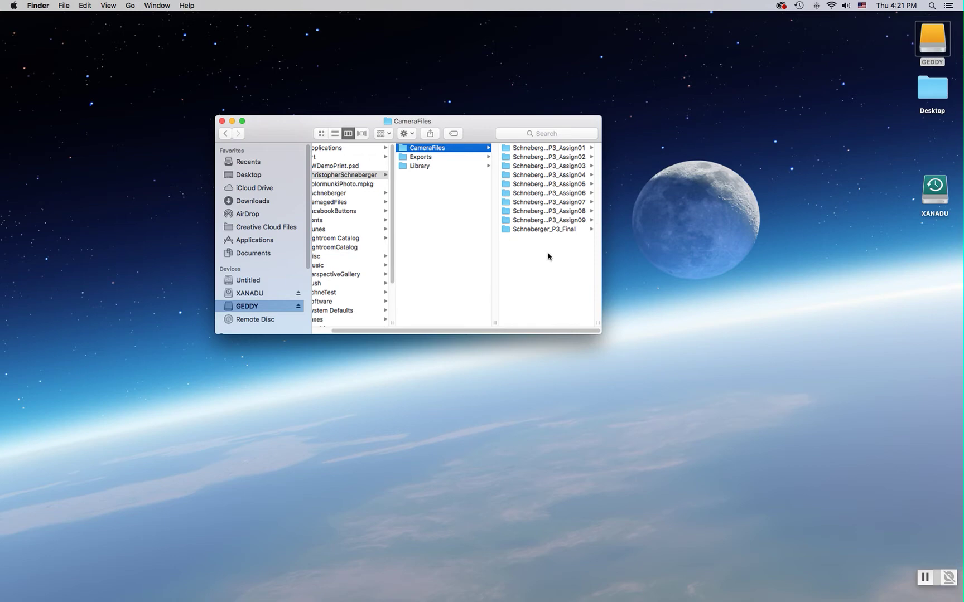
drag(600, 330, 635, 328)
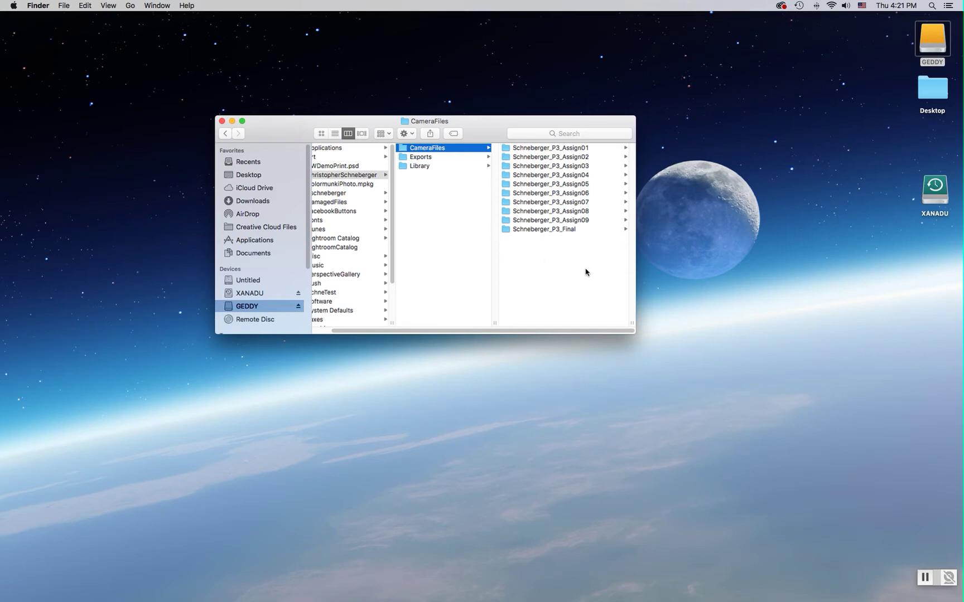
click(450, 158)
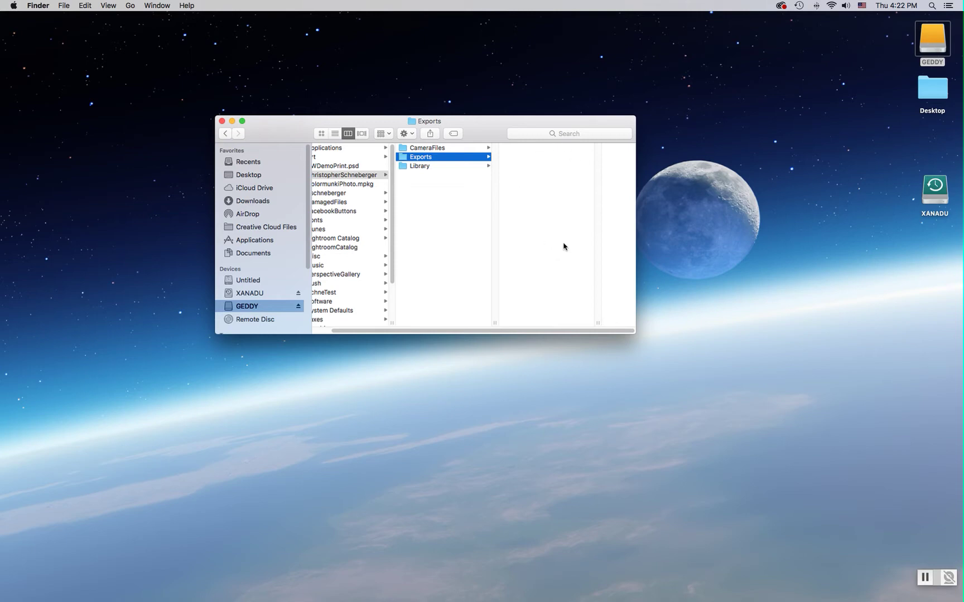
click(451, 166)
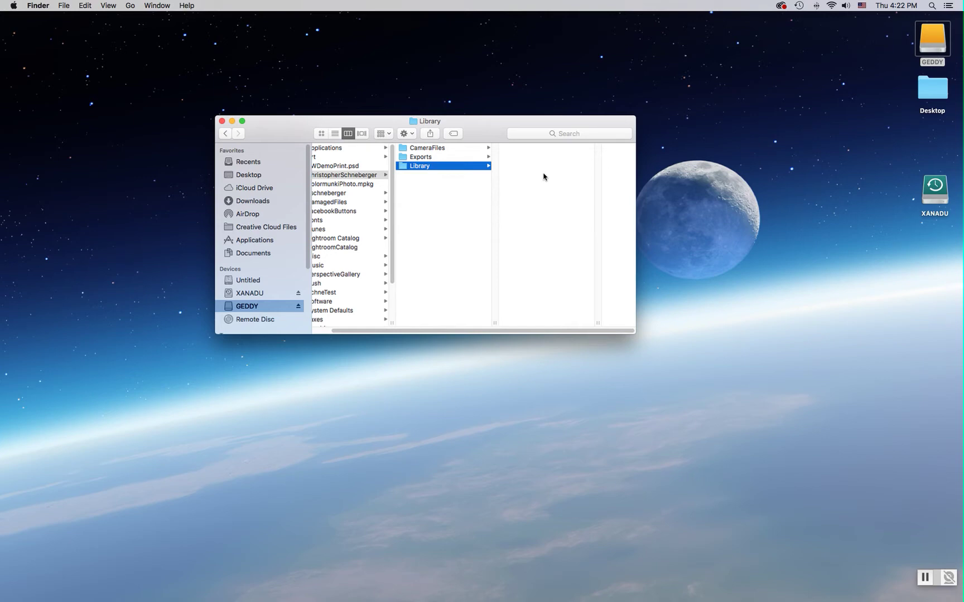
Step: Close the GEDDY window and launch Lightroom Classic from Applications > Adobe Lightroom Classic
click(222, 121)
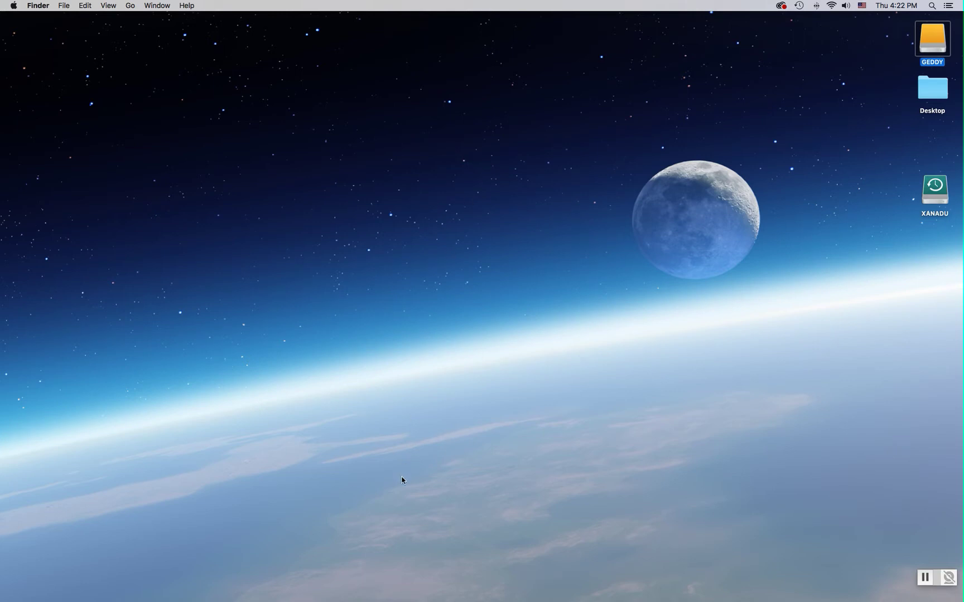
mouse_move(366, 601)
click(930, 88)
double_click(929, 87)
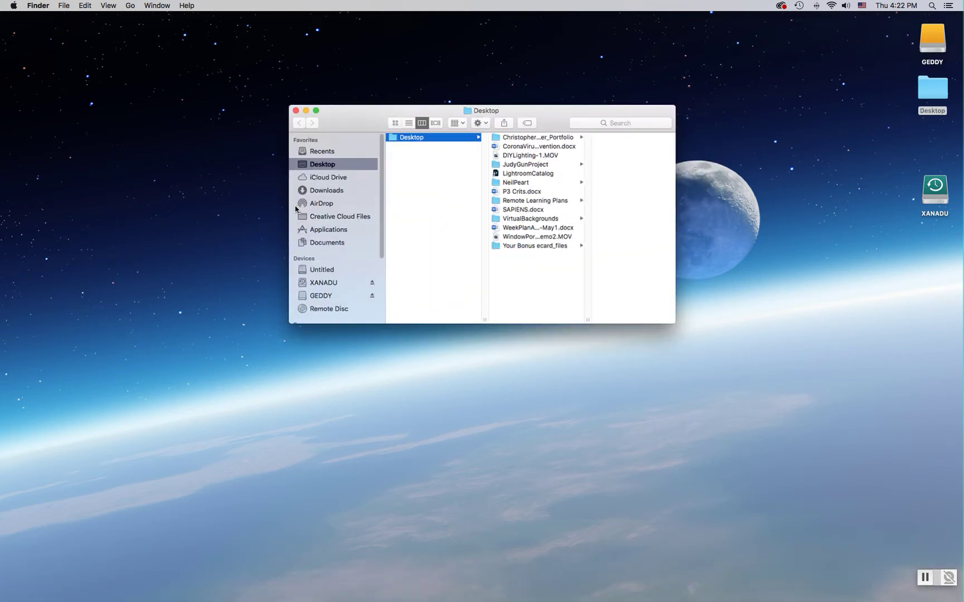
click(337, 231)
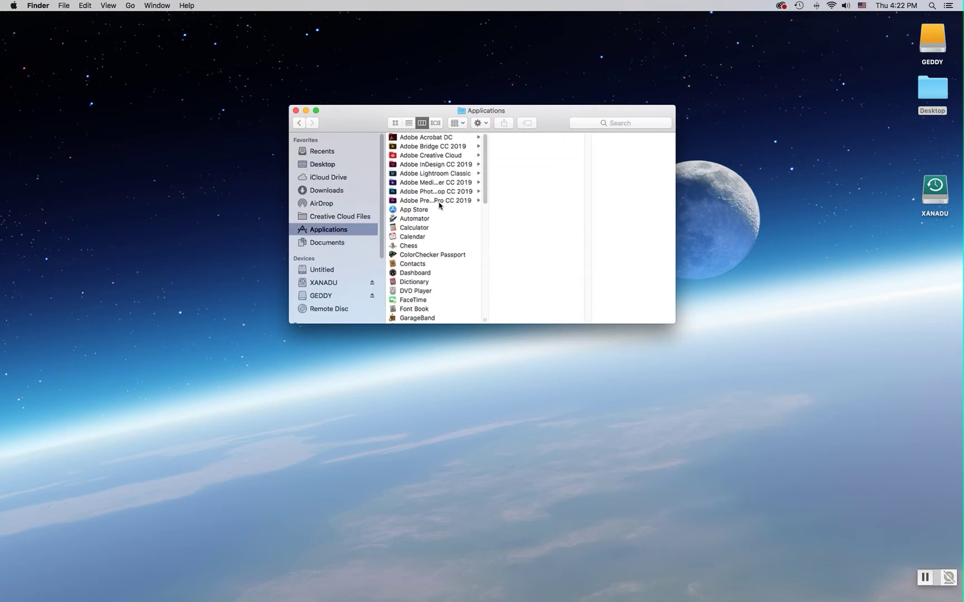
click(439, 173)
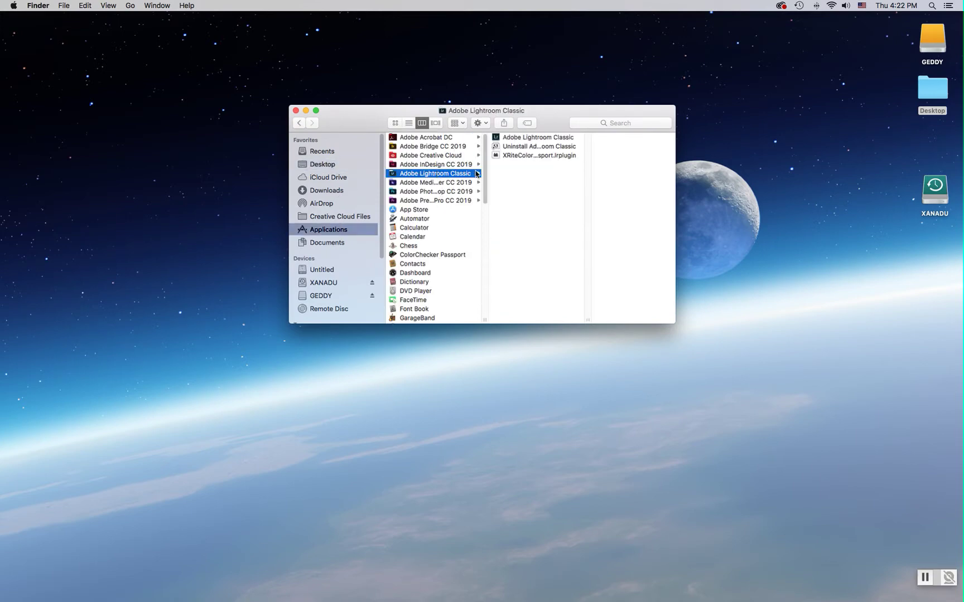
click(522, 137)
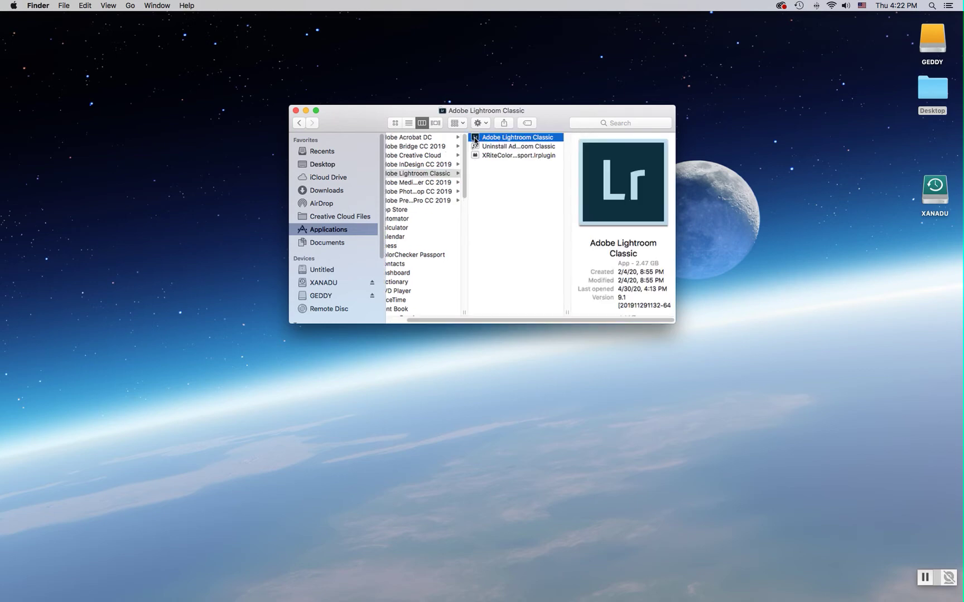
double_click(475, 140)
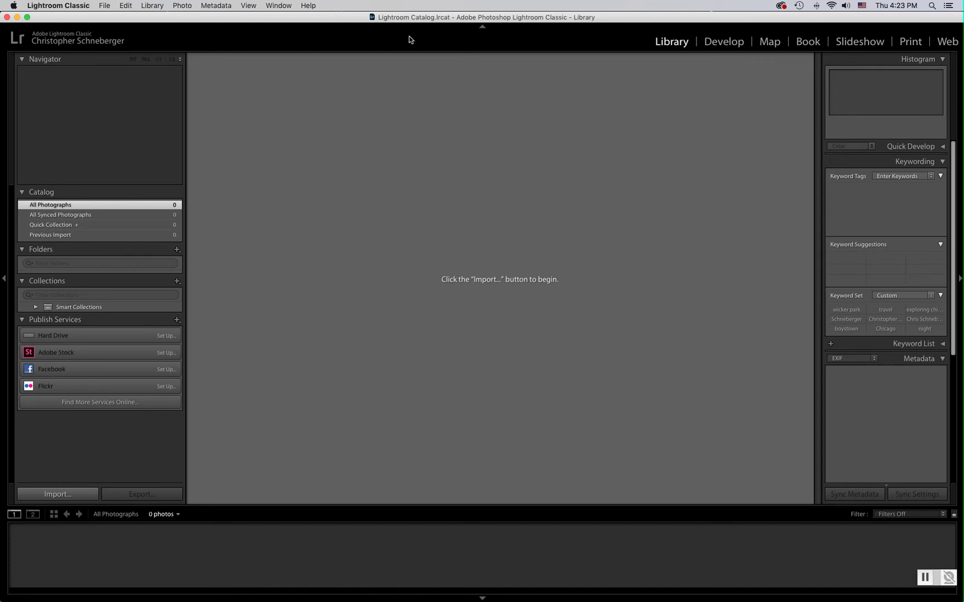
Step: Start a new catalog saved in GEDDY's personal folder > Library
click(104, 6)
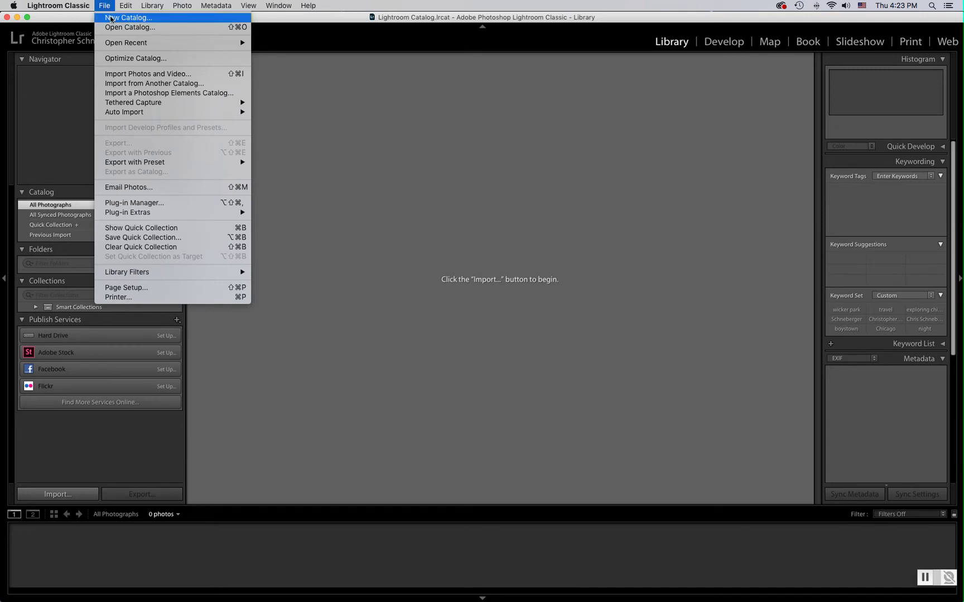
click(111, 18)
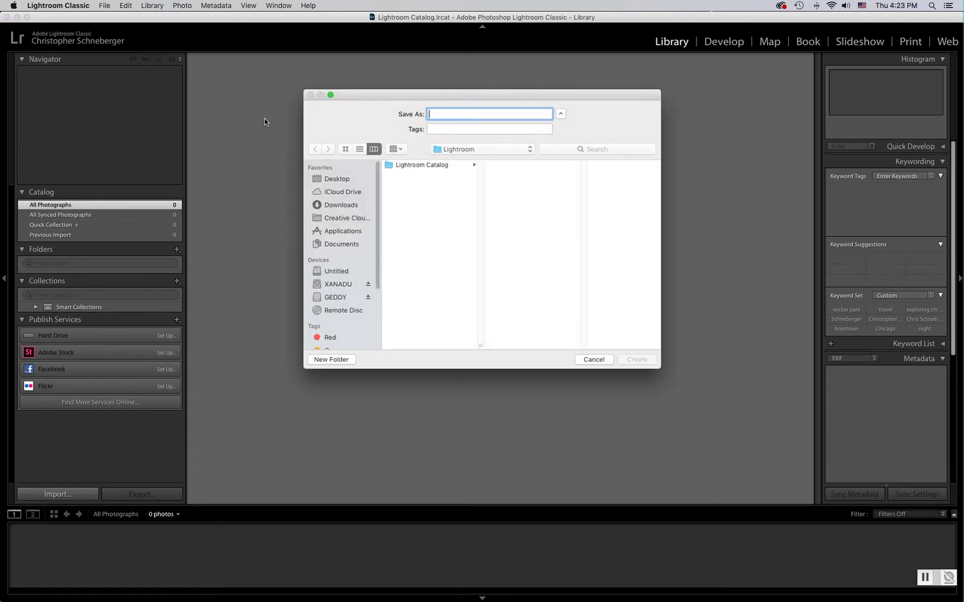
click(340, 300)
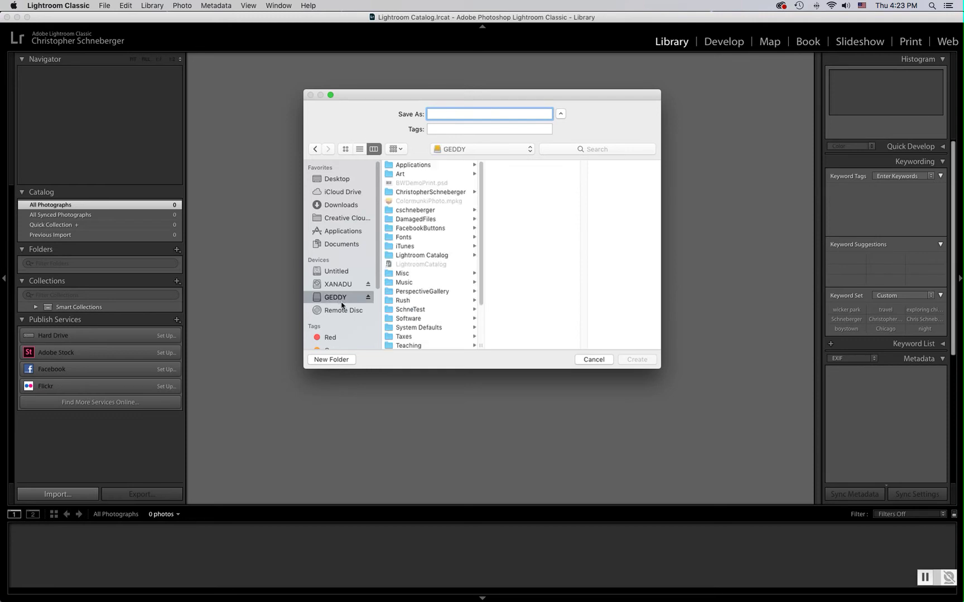
scroll(343, 304, down, 3)
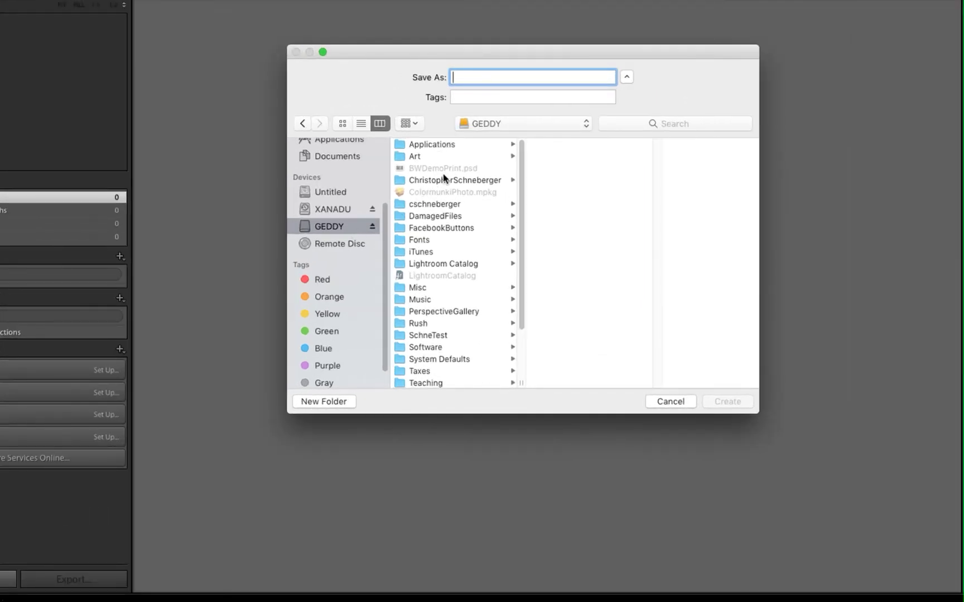
click(441, 180)
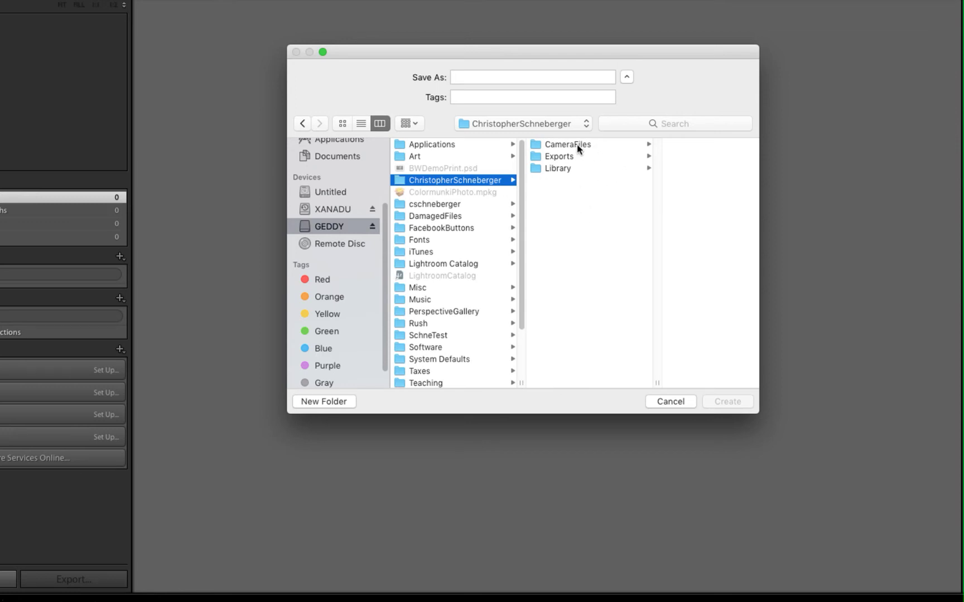
click(562, 167)
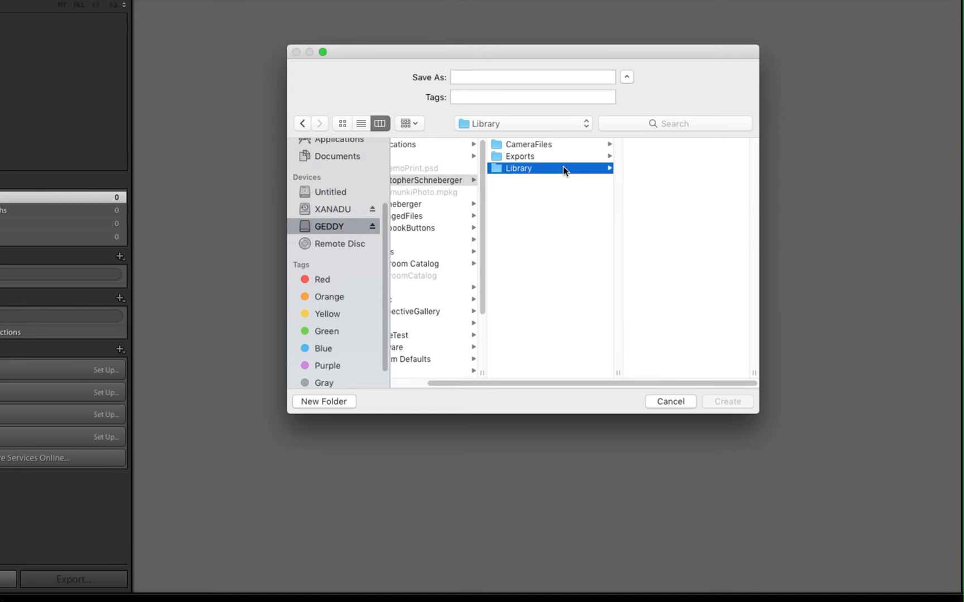
Step: Name the catalog with the user's full name and create it
click(467, 76)
text(Ch)
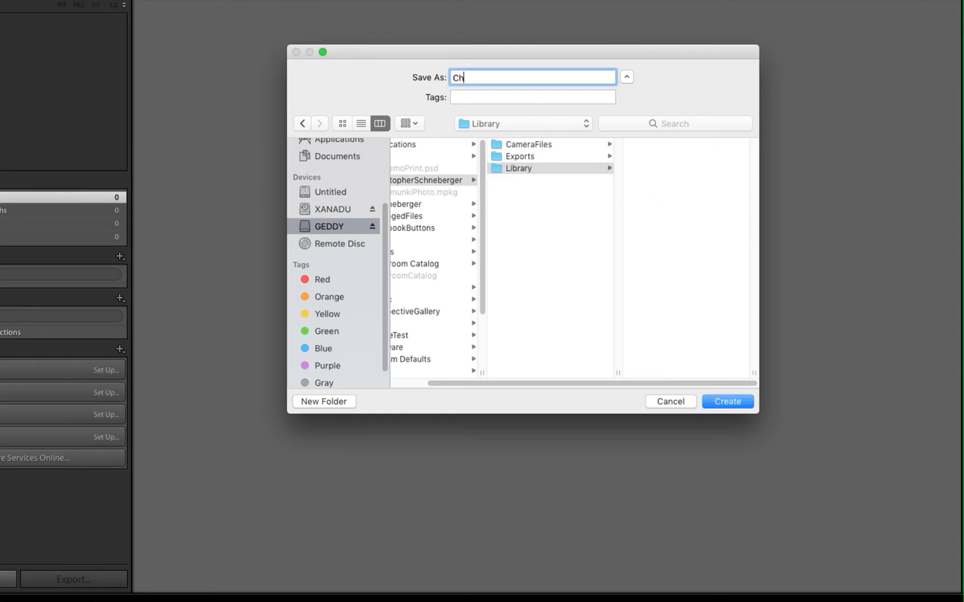
text(ristopherSchneberger)
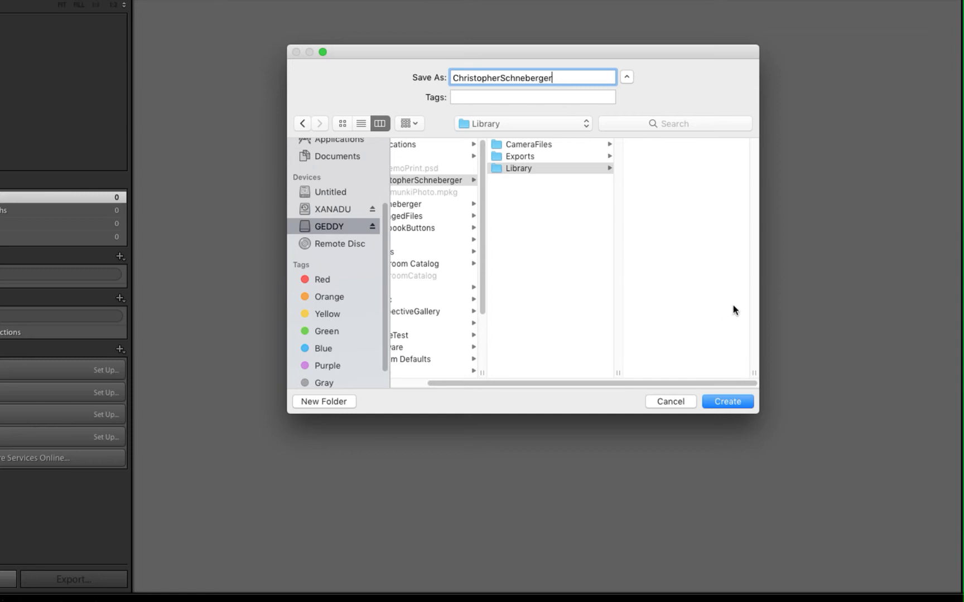
click(723, 402)
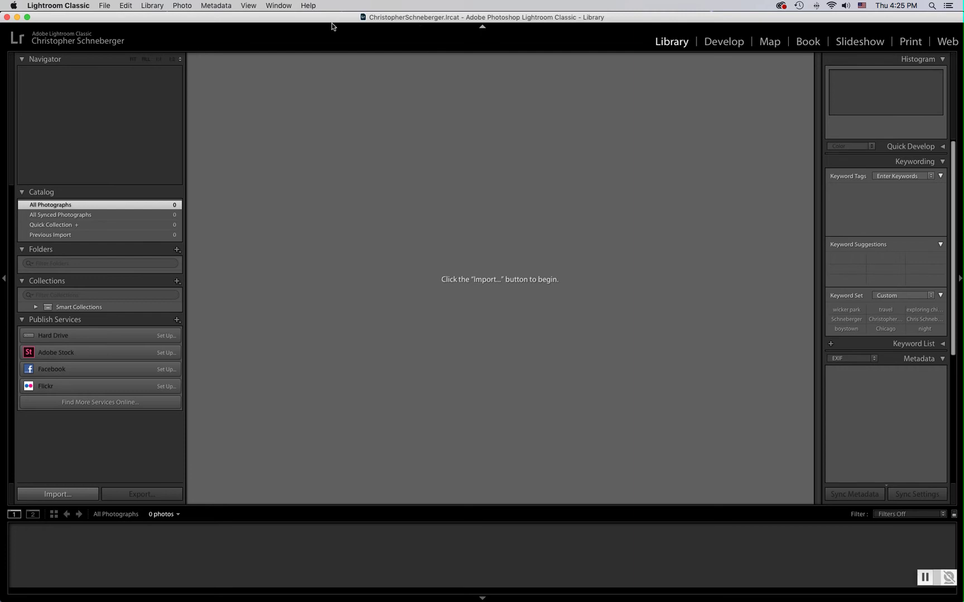
Step: In Lightroom Classic Preferences, enable Store presets with this catalog on the Presets tab
click(79, 7)
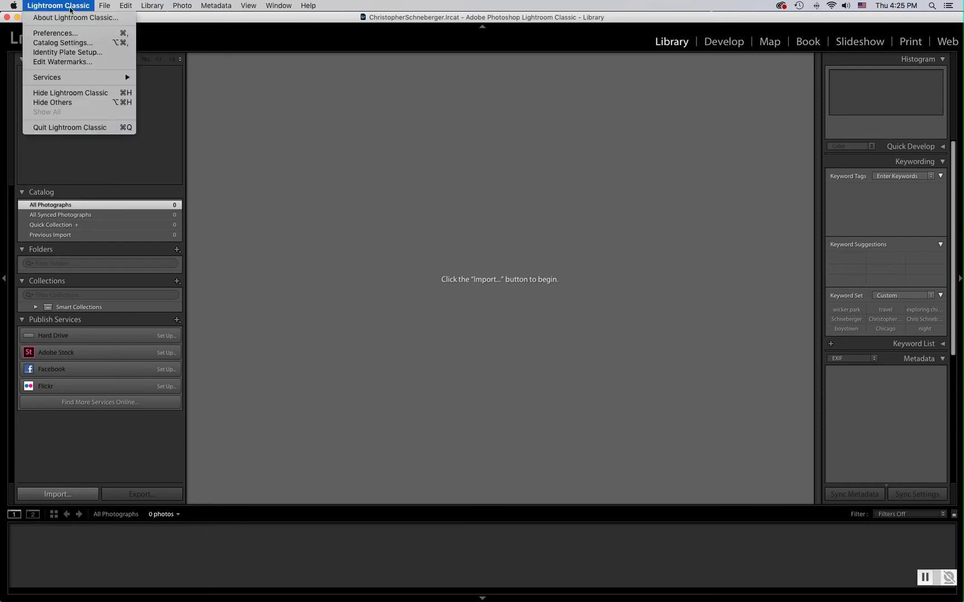
click(69, 35)
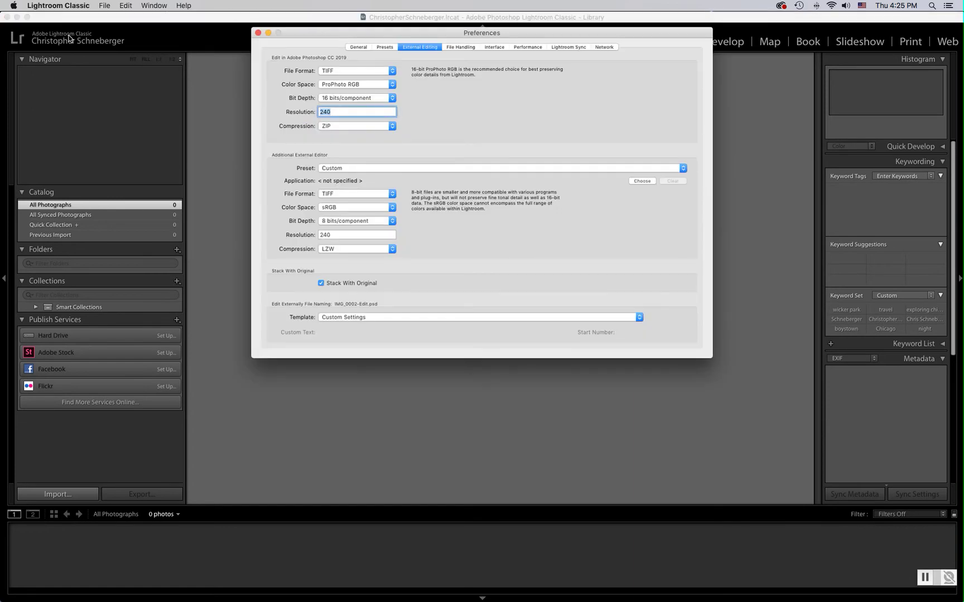
drag(309, 33, 310, 90)
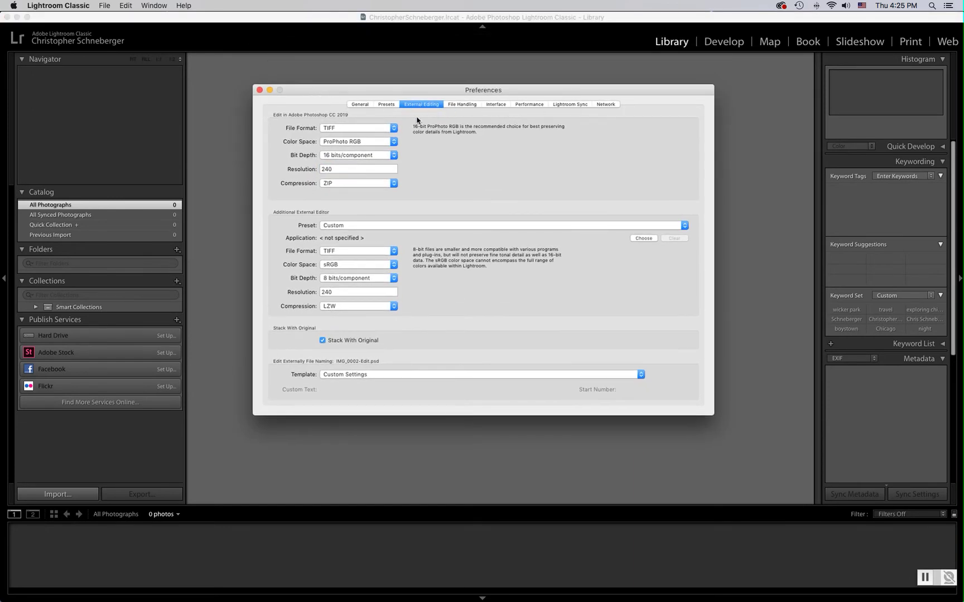
click(384, 106)
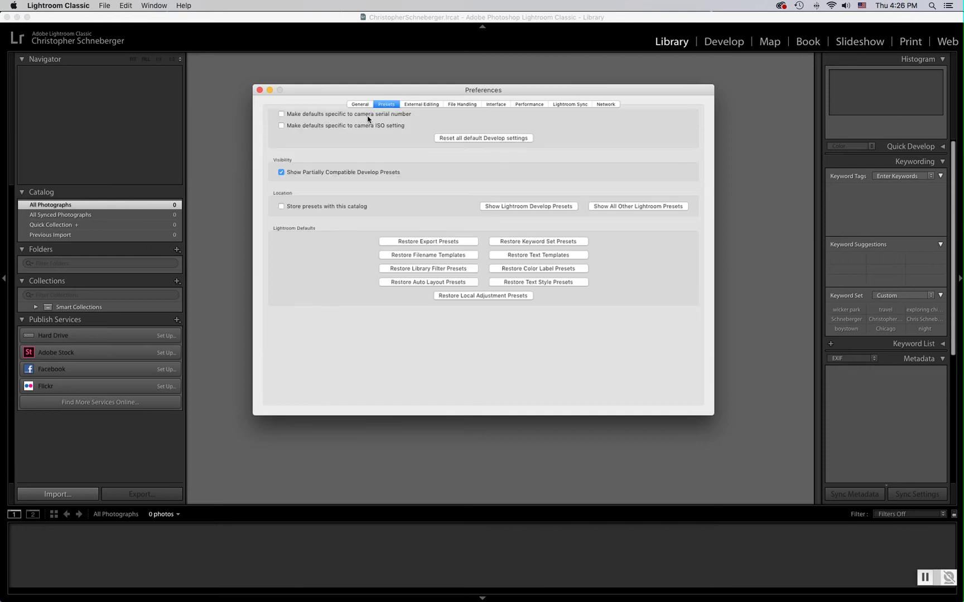
click(281, 207)
Step: Set External Editing to TIFF, Adobe RGB (1998), 16 bits/component, compression None
click(421, 105)
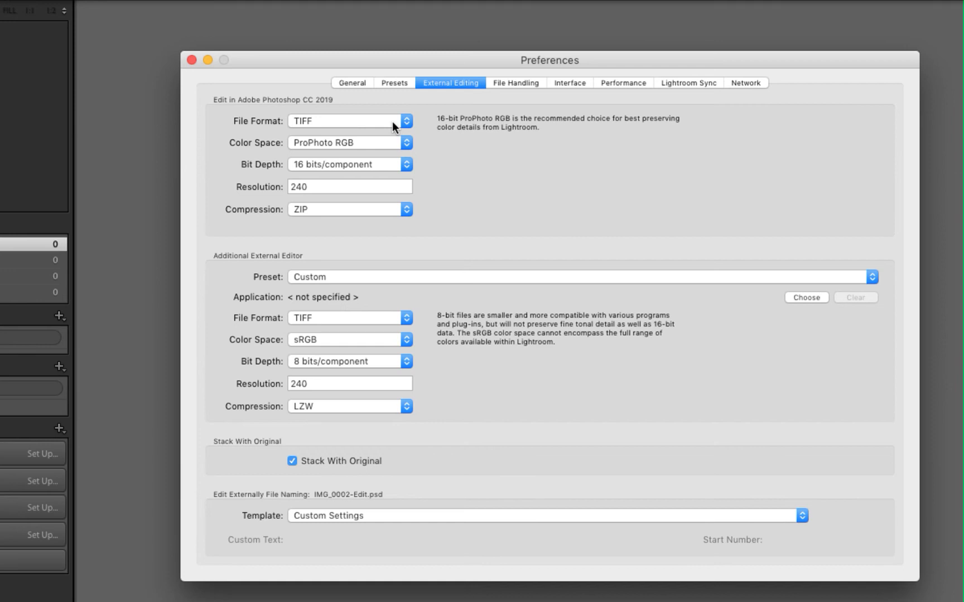
click(353, 119)
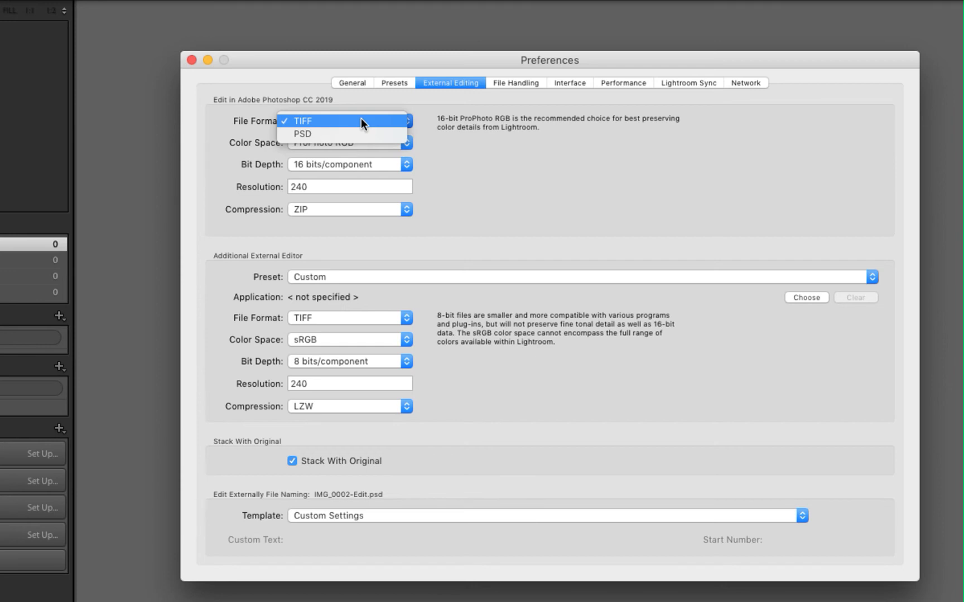
click(360, 120)
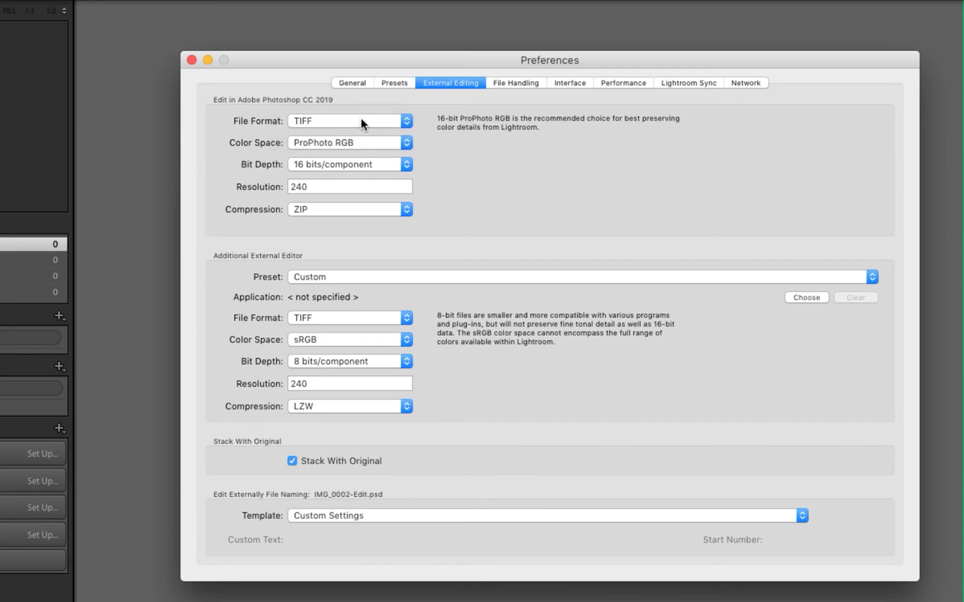
click(376, 144)
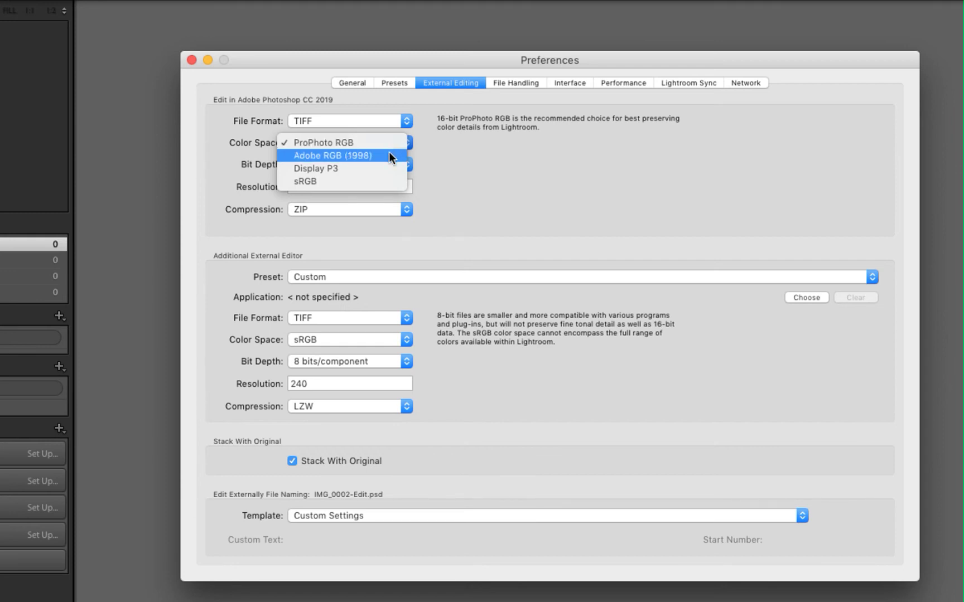
click(389, 155)
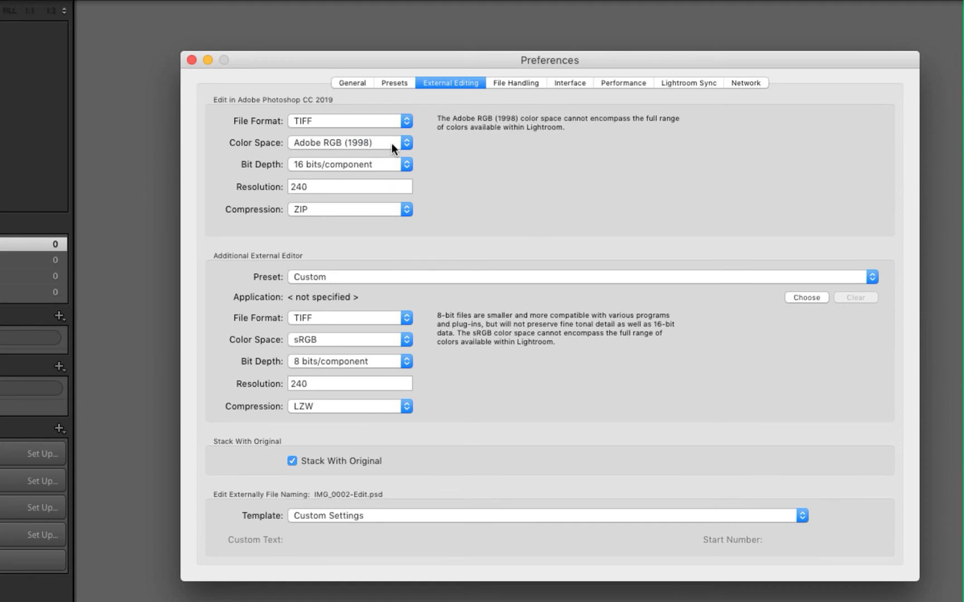
click(393, 165)
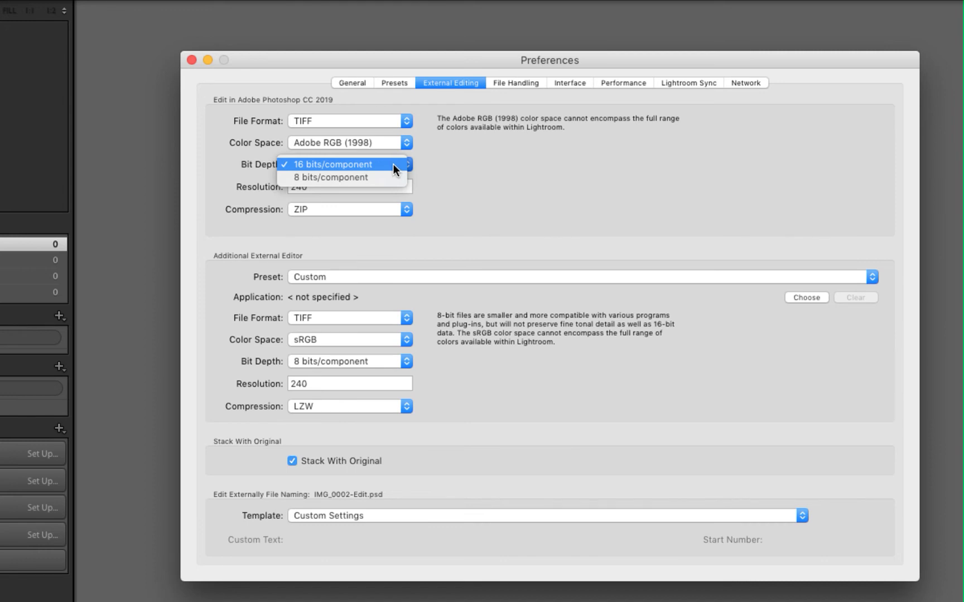
click(393, 164)
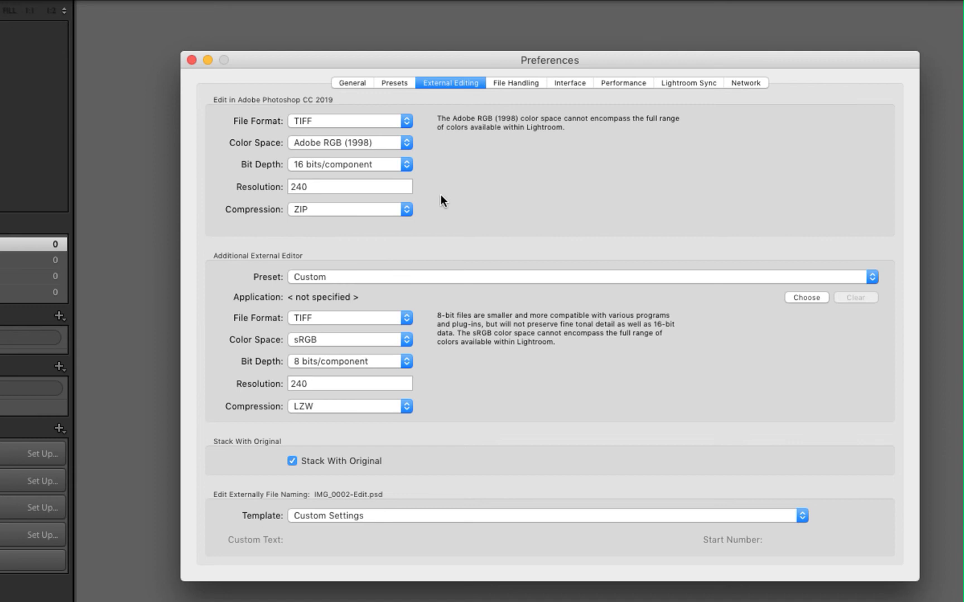
click(399, 211)
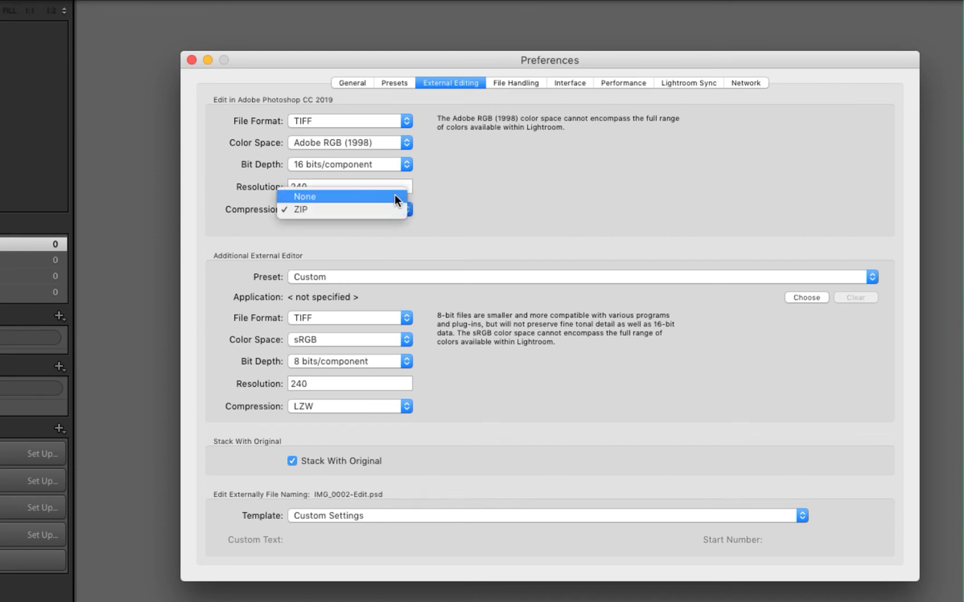
click(394, 196)
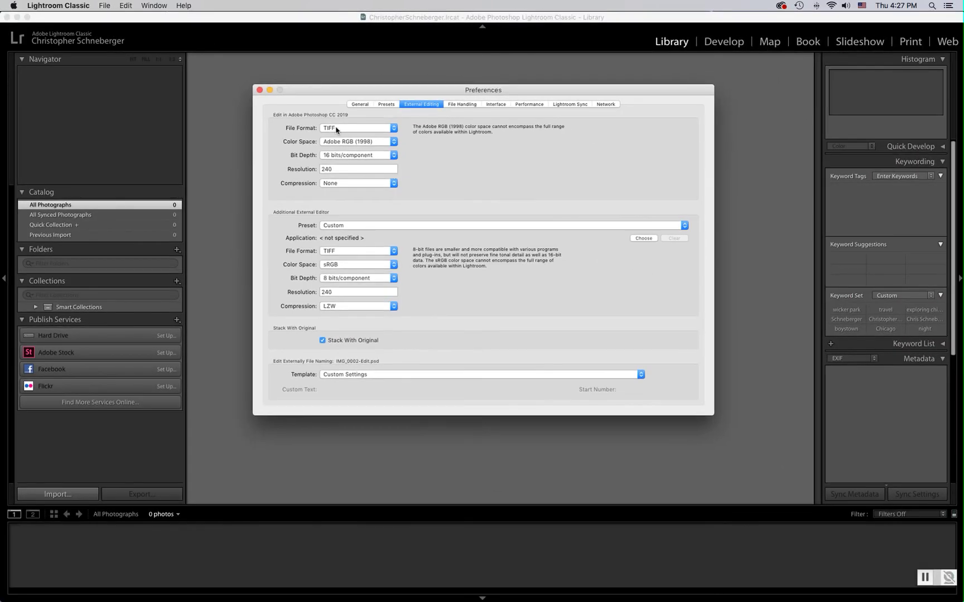
Step: Close Preferences and quit Lightroom Classic, confirming with Yes
click(259, 90)
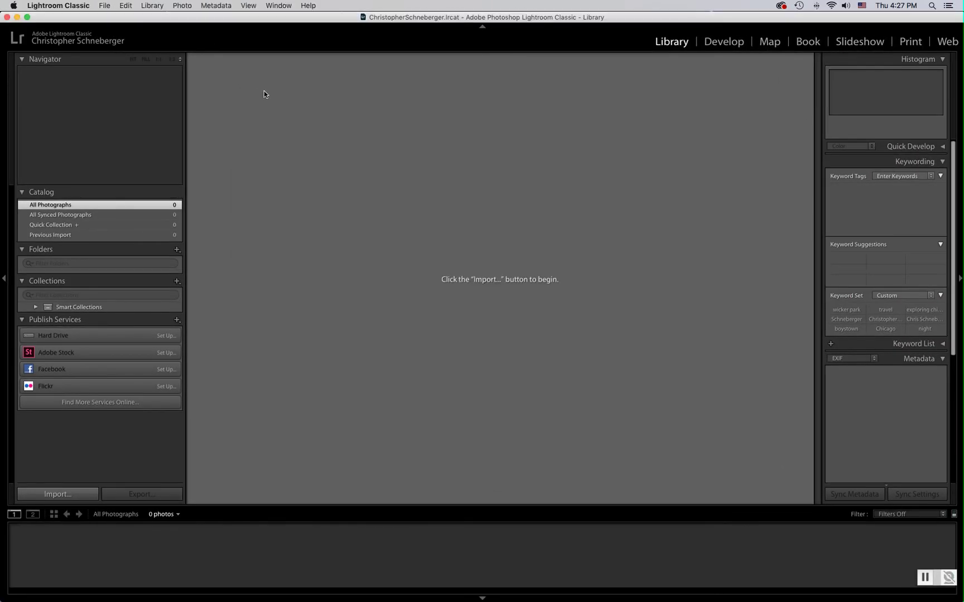
click(69, 6)
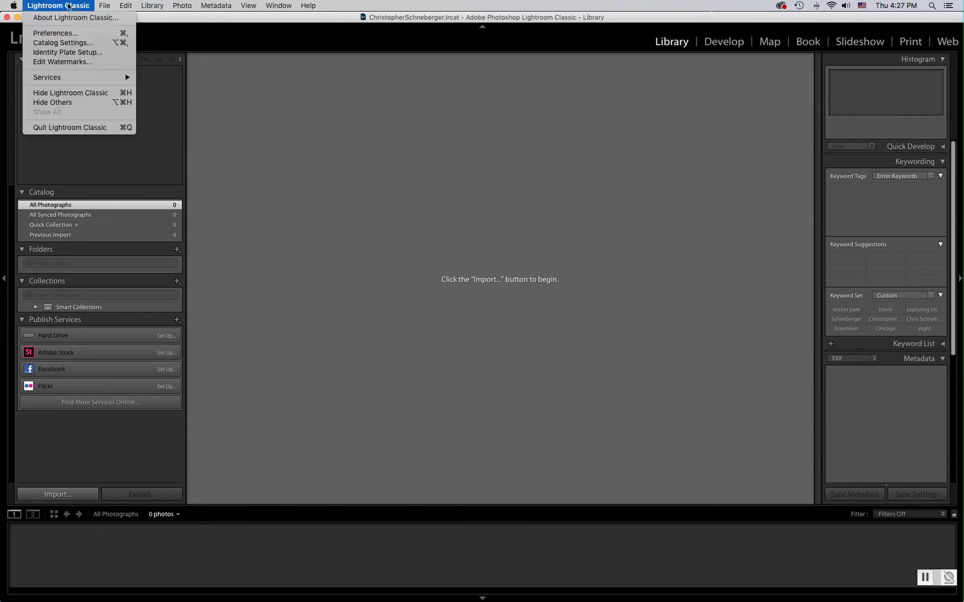
click(79, 127)
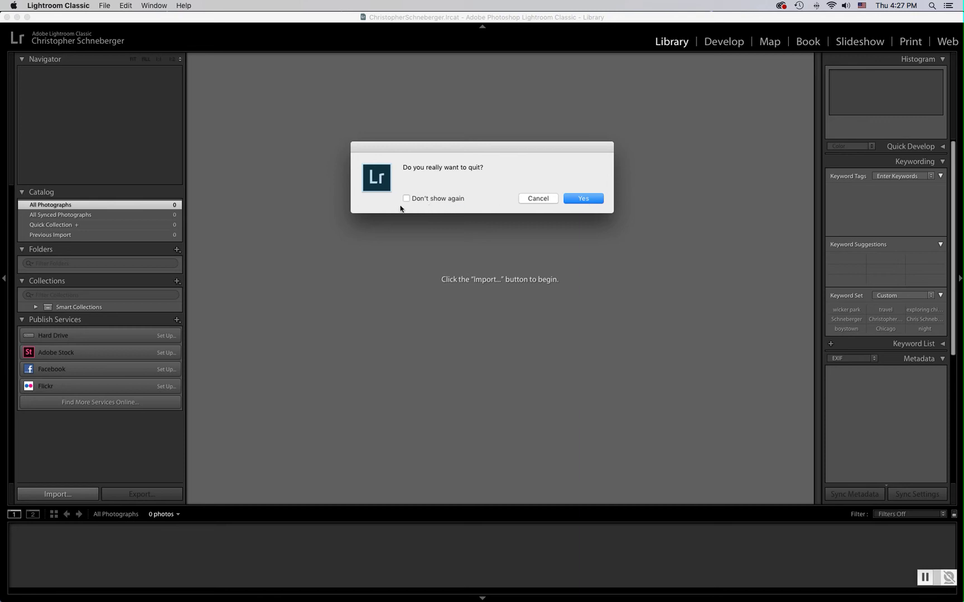
click(584, 199)
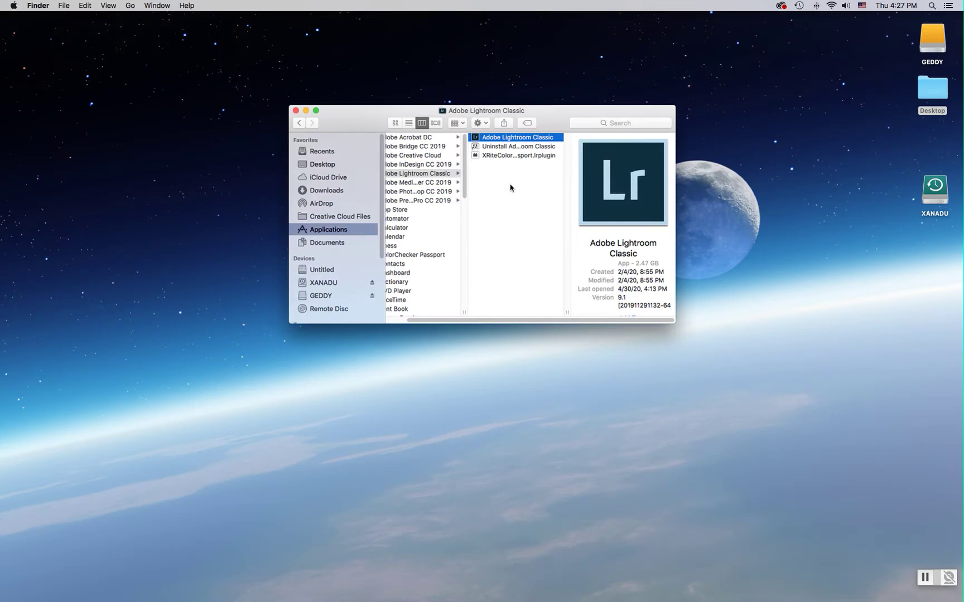
Step: Open GEDDY > user folder > Library > catalog folder and select the .lrcat file
drag(291, 112, 295, 112)
click(297, 111)
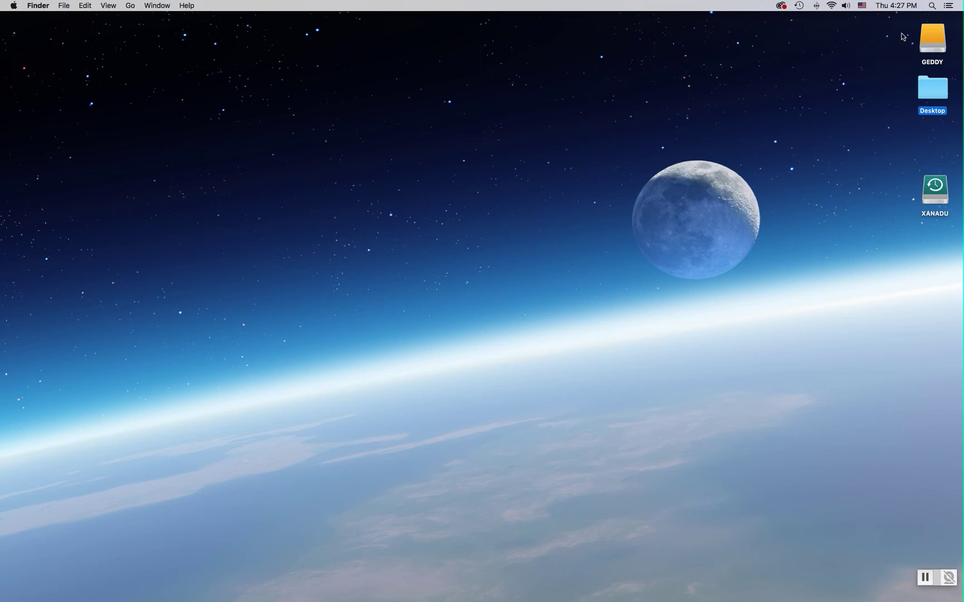
click(934, 43)
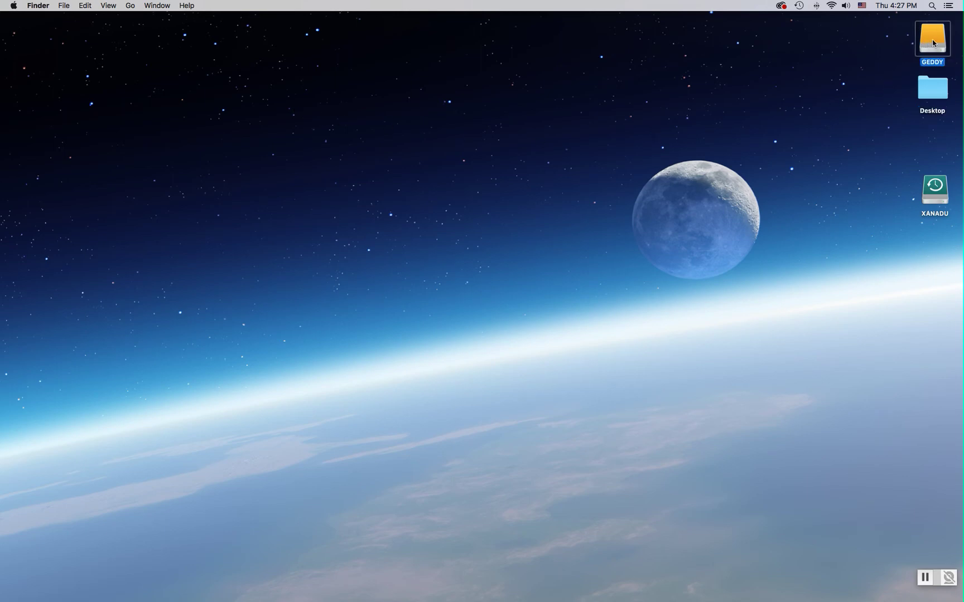
double_click(934, 43)
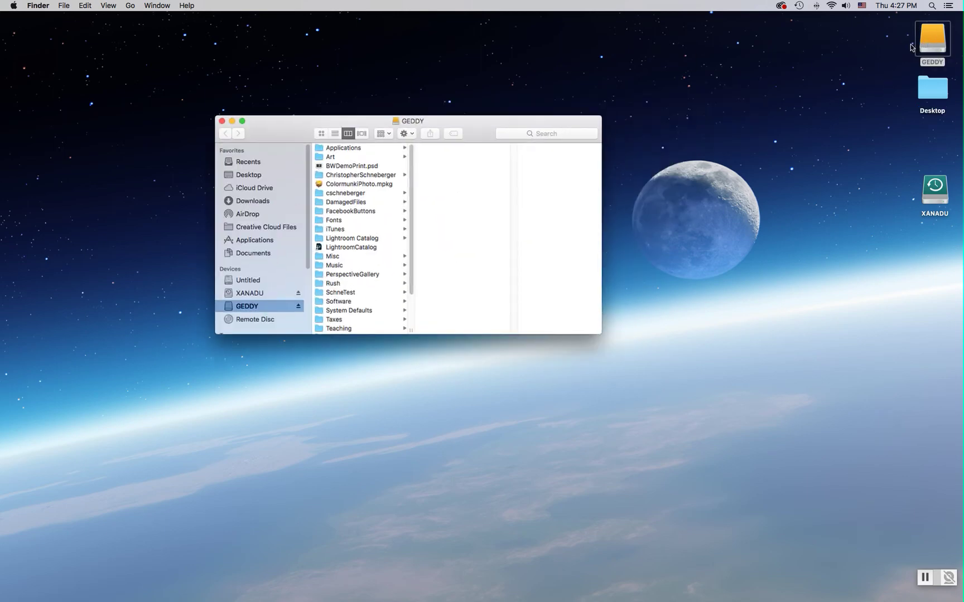
click(364, 177)
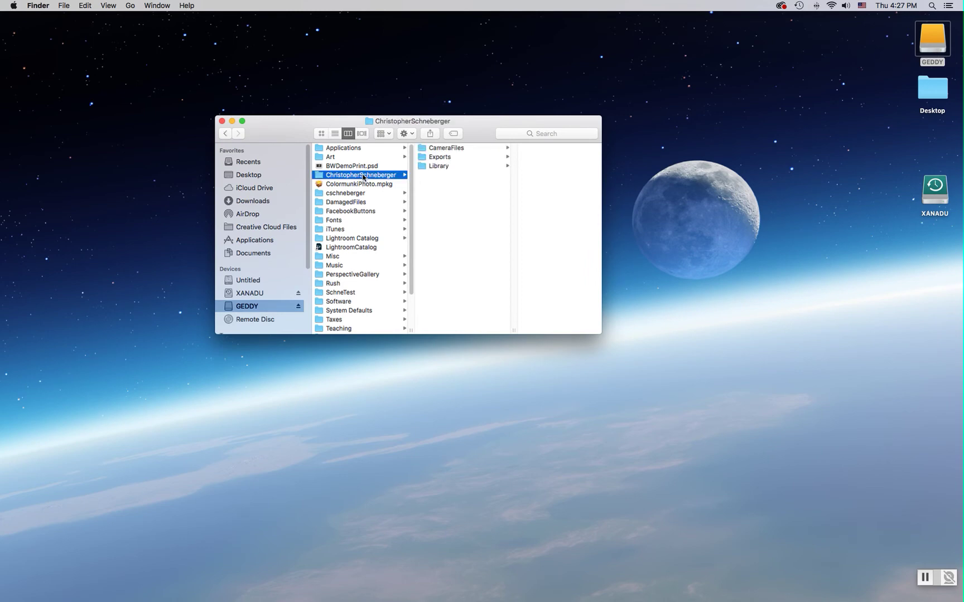
click(434, 166)
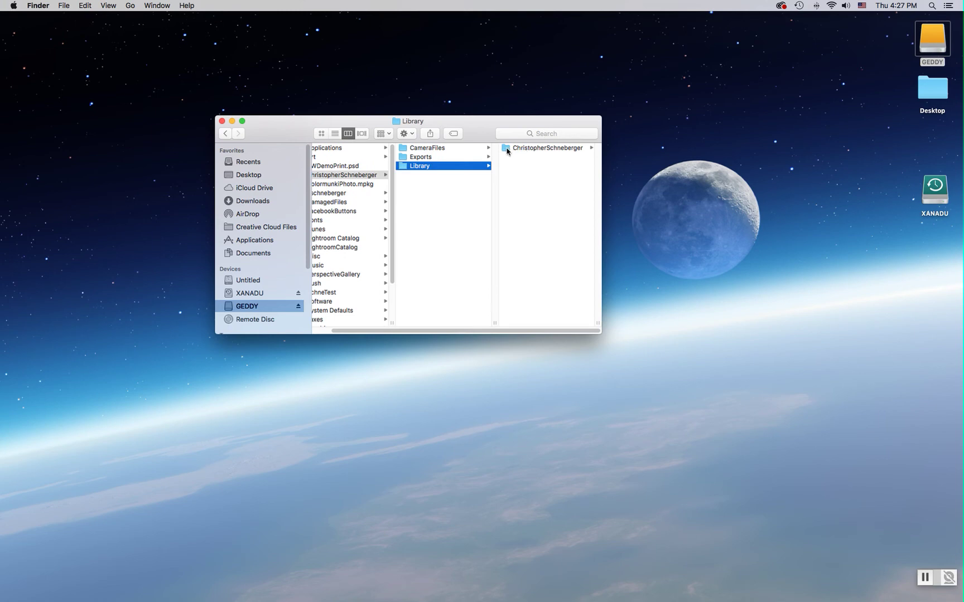
click(508, 148)
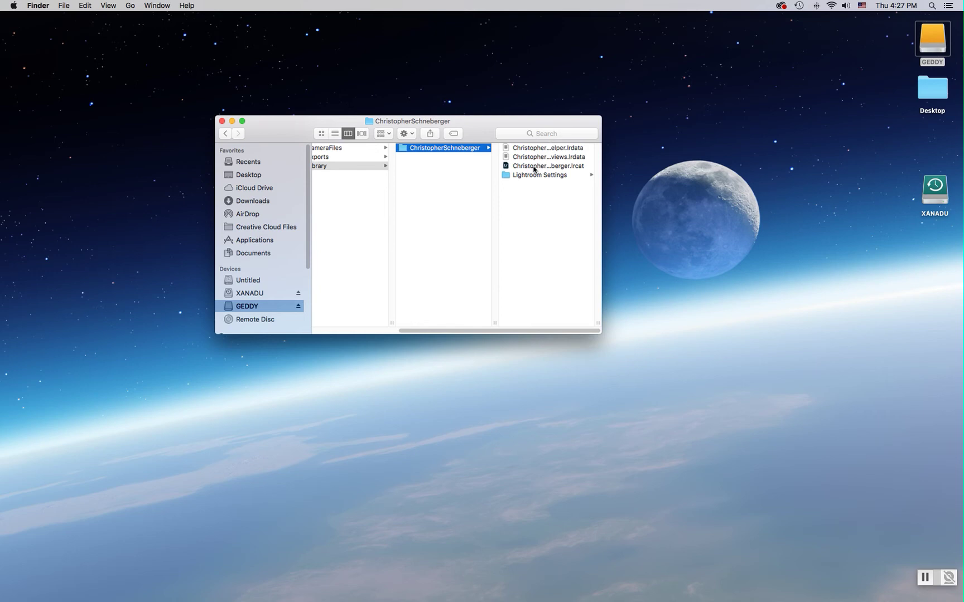
click(534, 167)
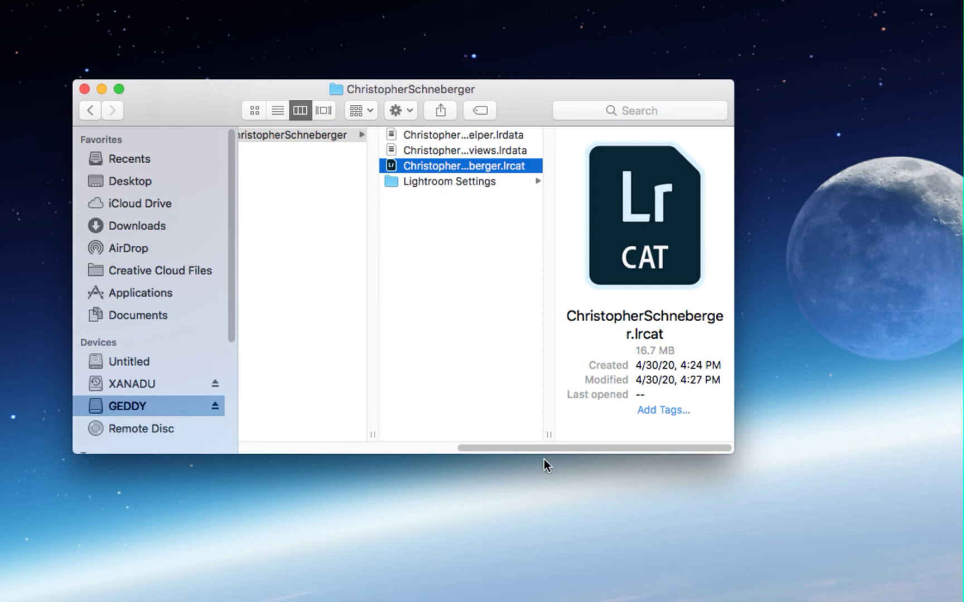
mouse_move(539, 449)
mouse_down()
mouse_move(323, 441)
mouse_move(555, 443)
mouse_up()
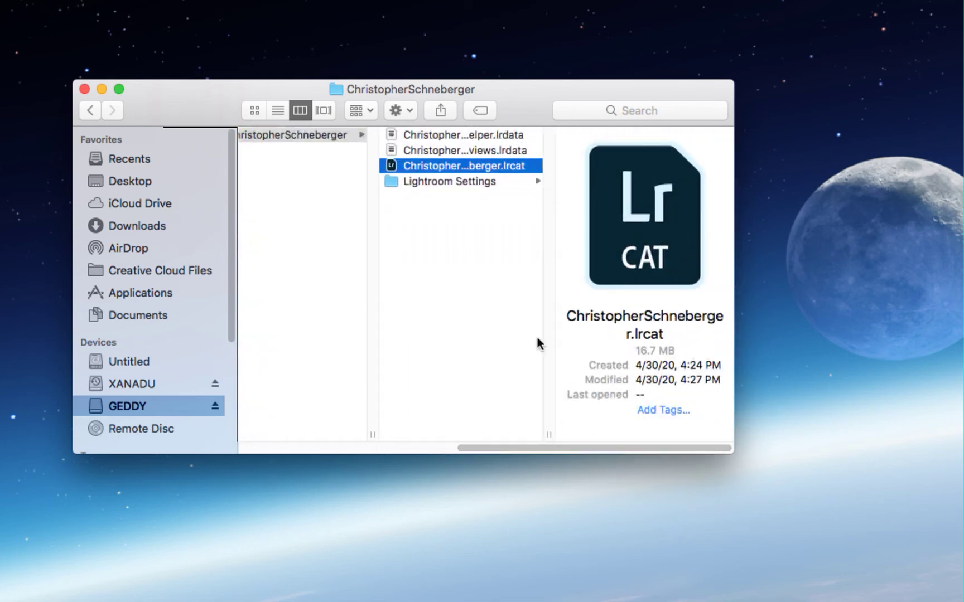
Step: Make an alias of the .lrcat catalog file, keeping its default name
right_click(390, 167)
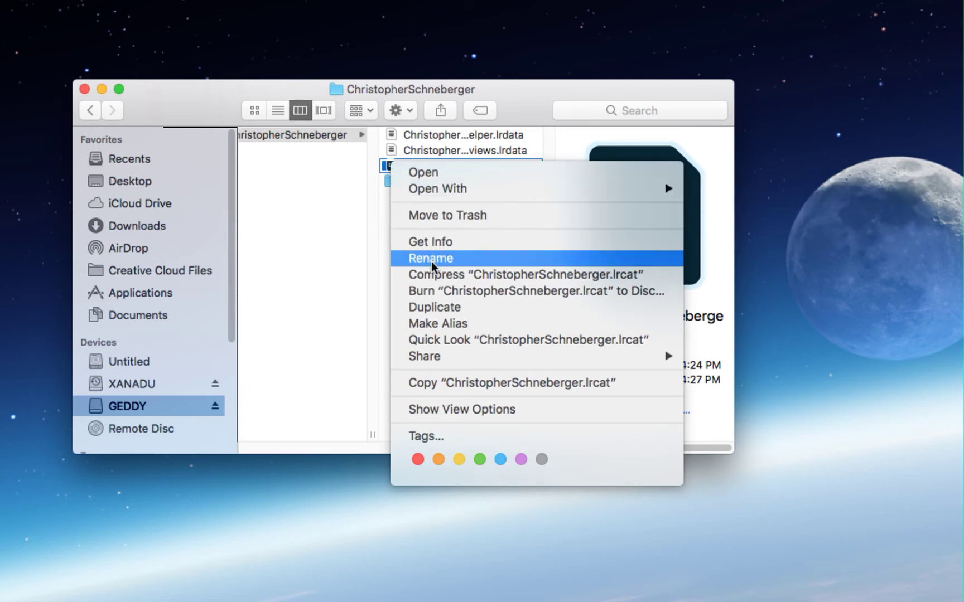
click(495, 323)
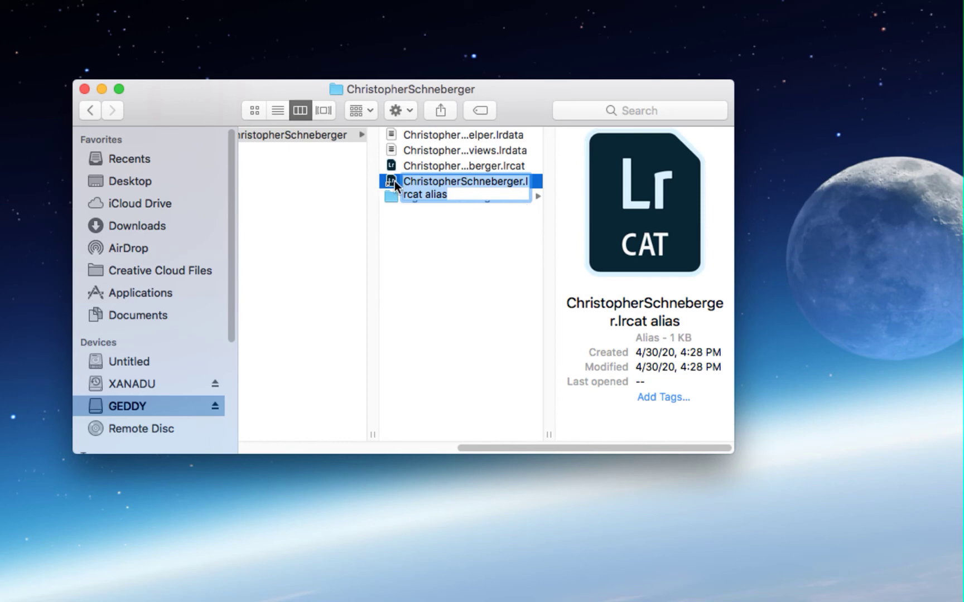
key(Return)
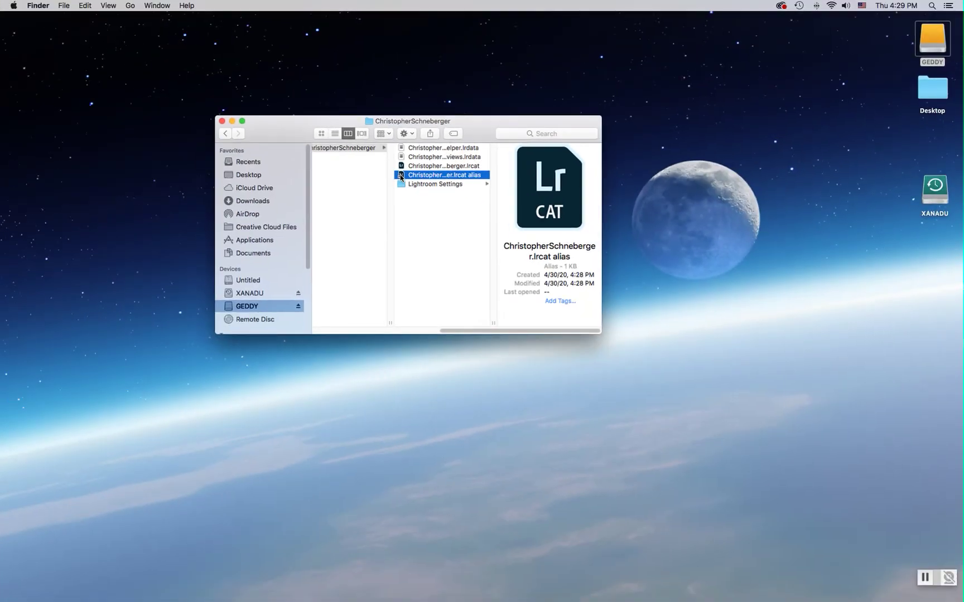
Step: Place the catalog alias on the desktop and onto the GEDDY drive's top level
drag(401, 177, 866, 146)
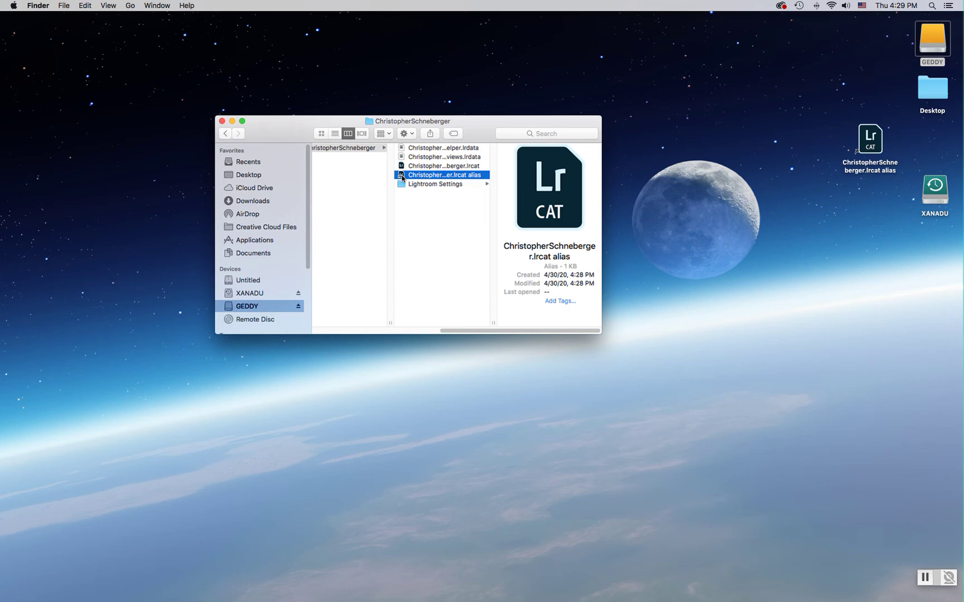
drag(402, 177, 269, 303)
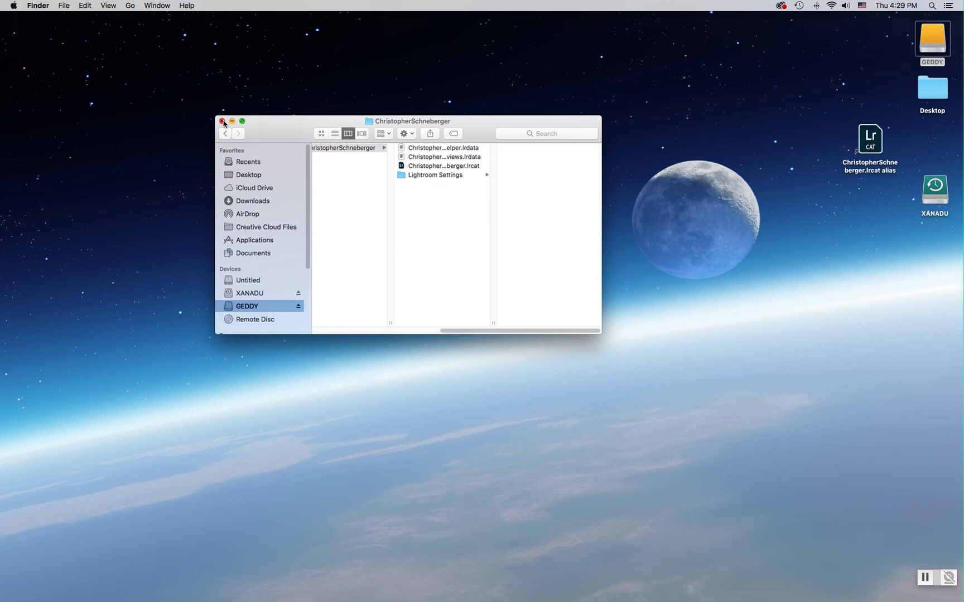
Step: Close the Finder windows and open the user-named catalog via the desktop .lrcat alias
click(222, 121)
key(cmd+w)
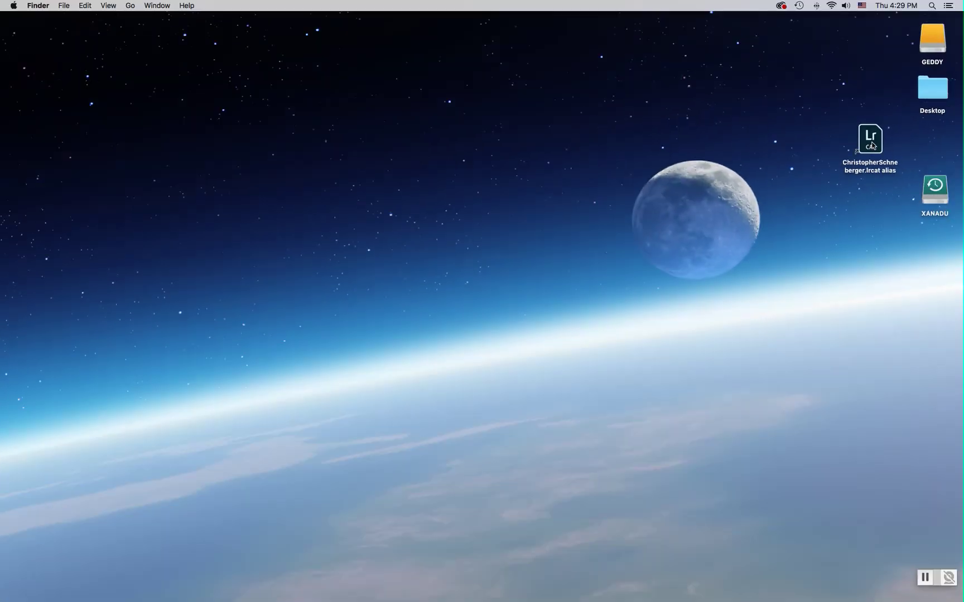
double_click(872, 145)
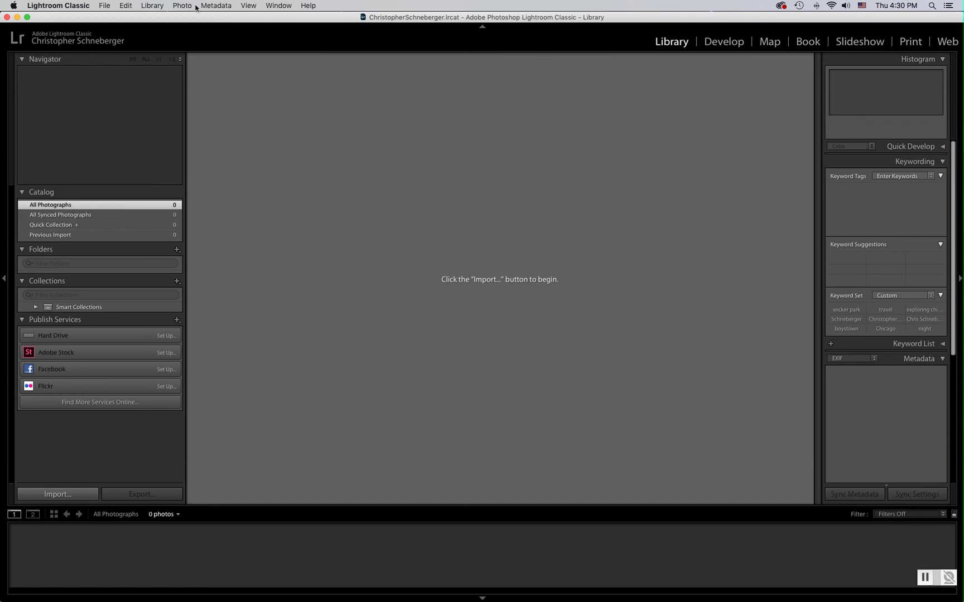
Step: Quit Lightroom Classic, then open the GEDDY drive and select the .lrcat catalog alias
click(67, 6)
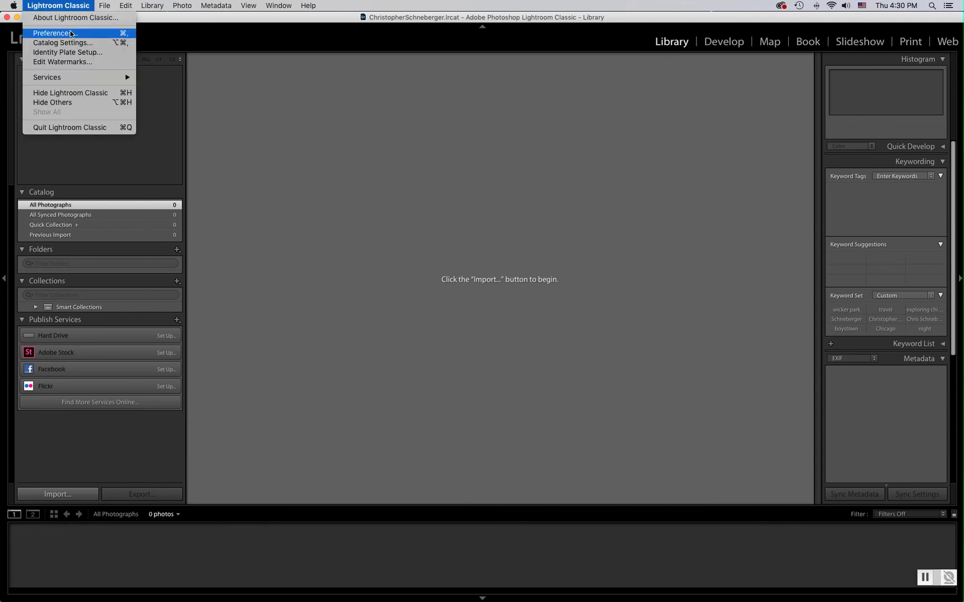
click(84, 130)
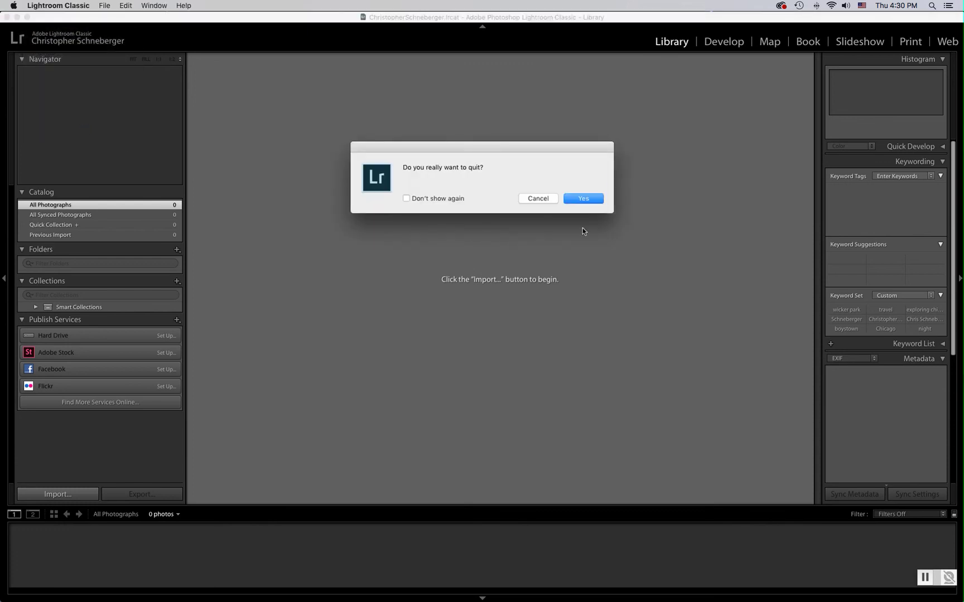
click(588, 198)
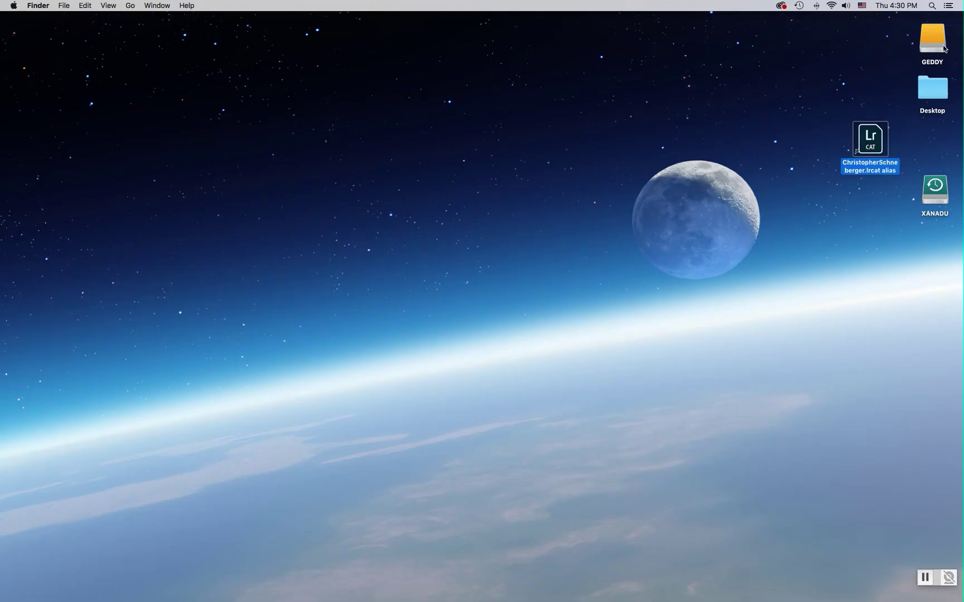
double_click(933, 40)
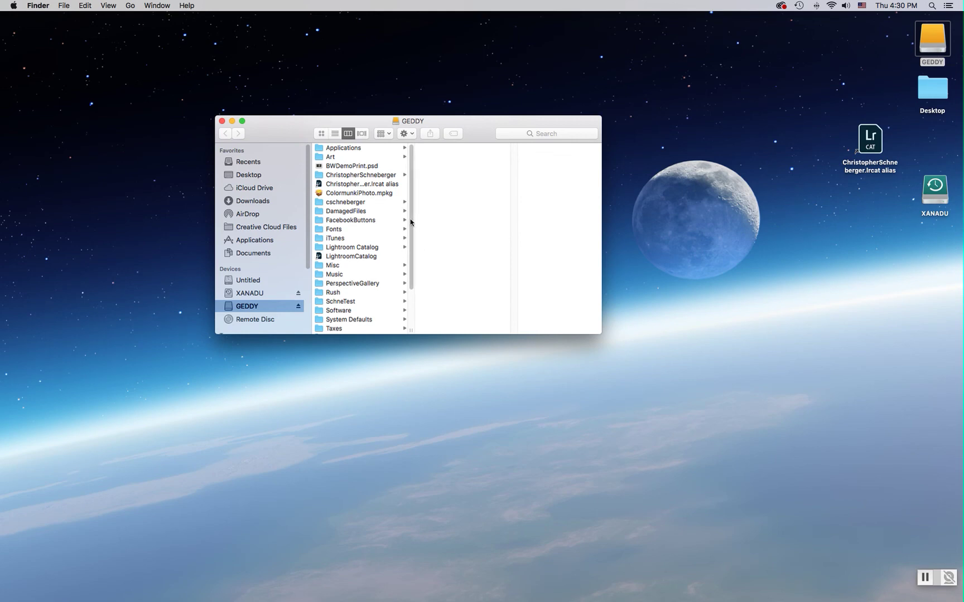
click(366, 184)
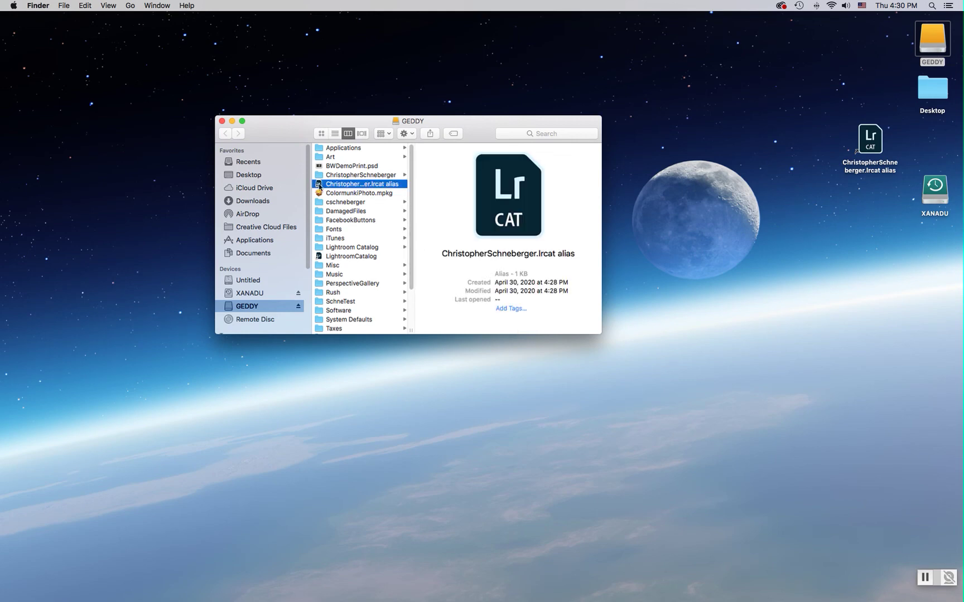
Step: Launch the user-named catalog from its .lrcat alias on GEDDY, reopening an empty Library
double_click(318, 184)
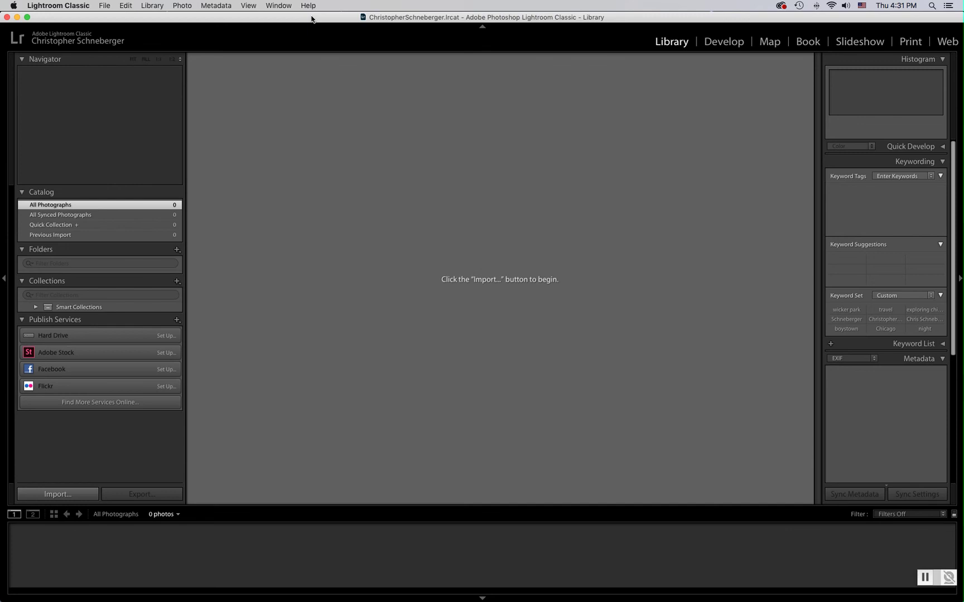
Step: Quit Lightroom Classic from the app menu, answering Yes to the confirmation
click(32, 6)
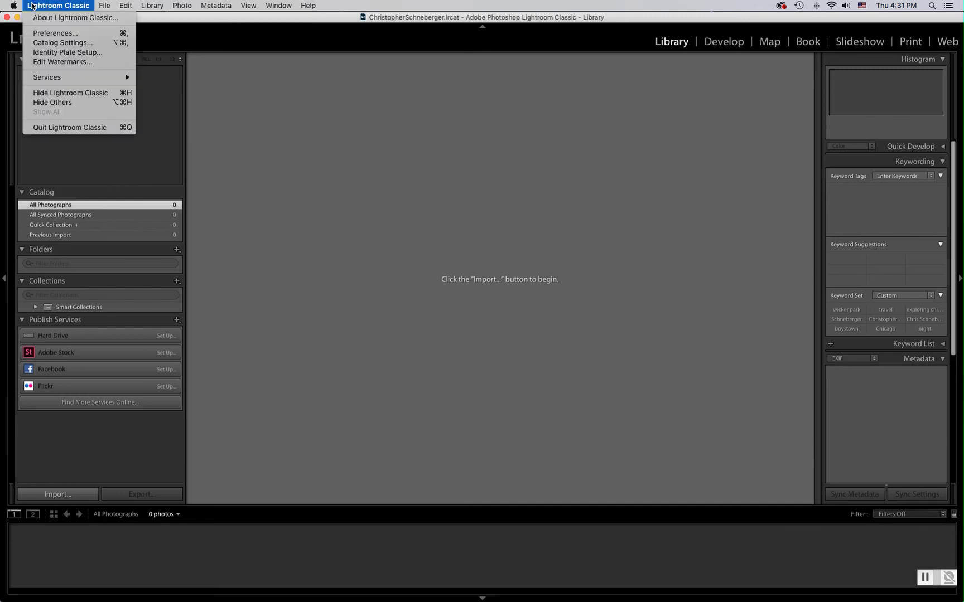
click(71, 128)
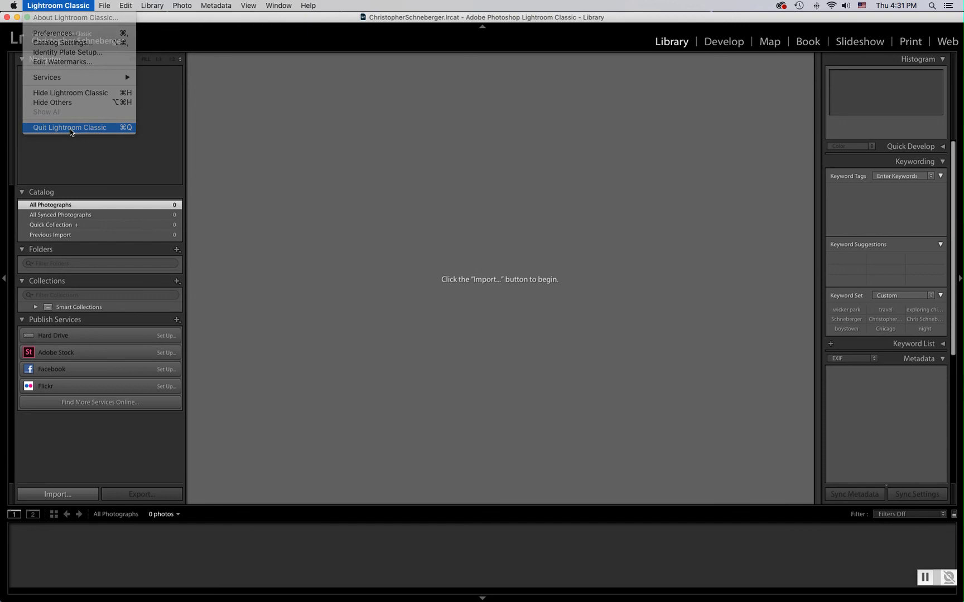
click(580, 198)
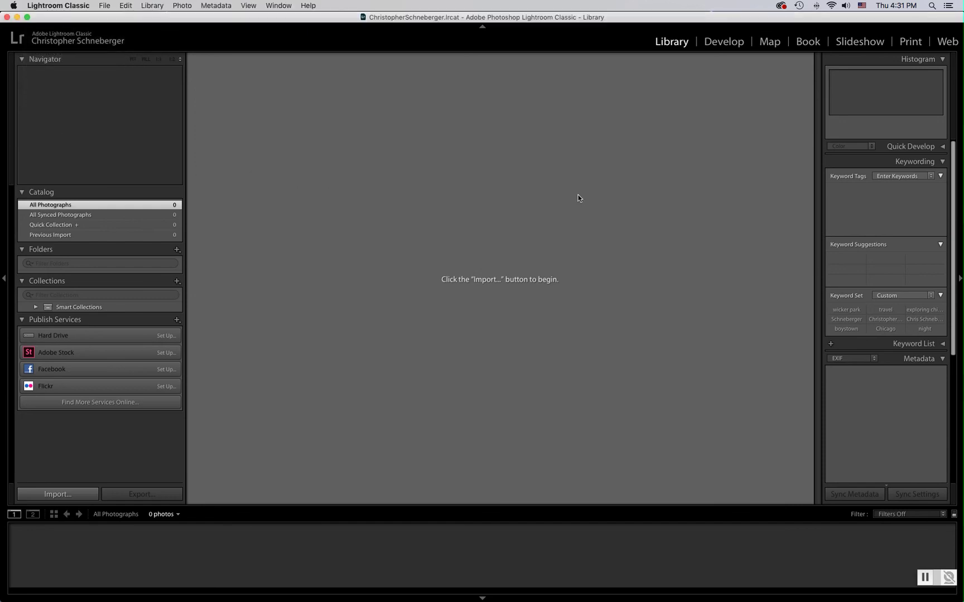